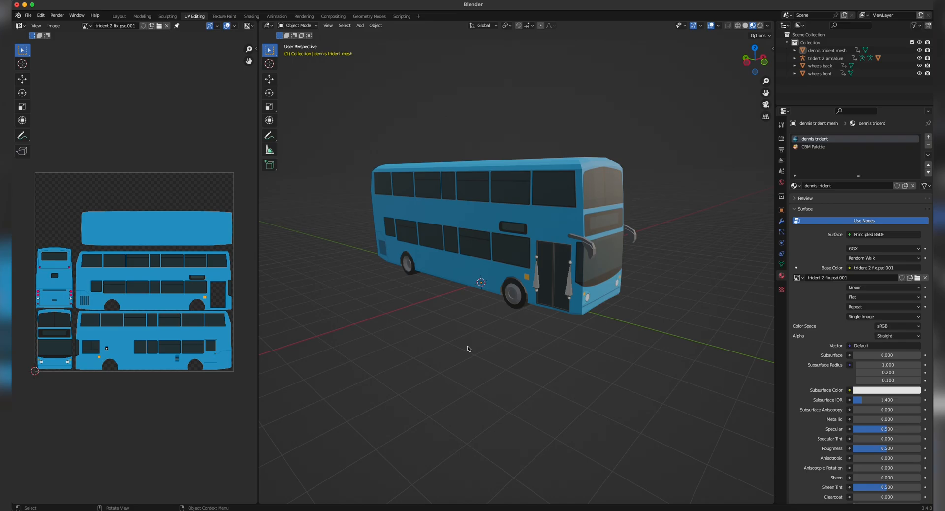
- Select the bus body, front wheels, back wheels, door mesh and door armature in turn to examine how the model is divided
click(539, 203)
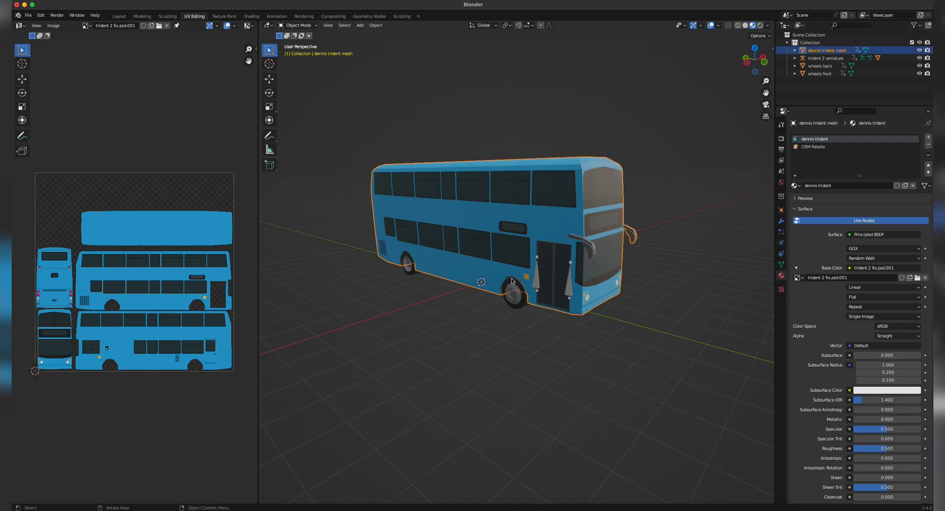
click(513, 294)
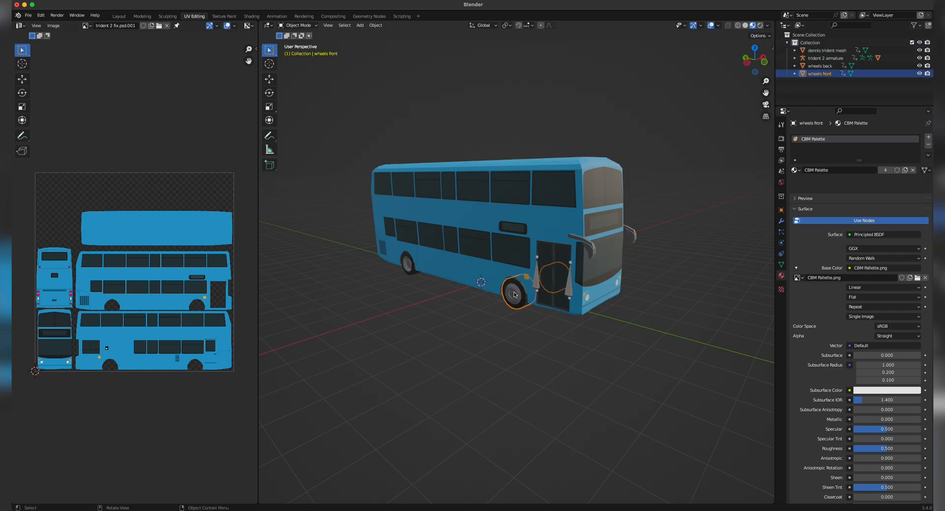
click(412, 269)
click(555, 267)
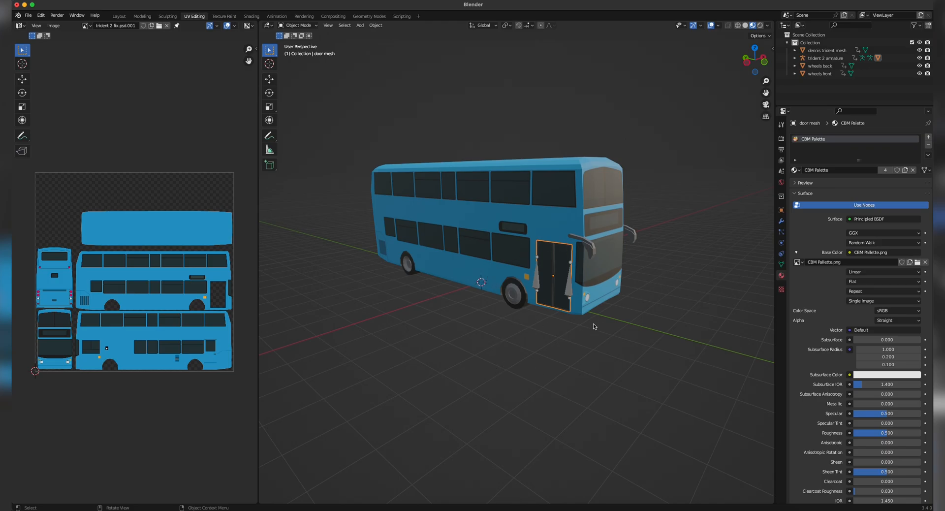
click(569, 277)
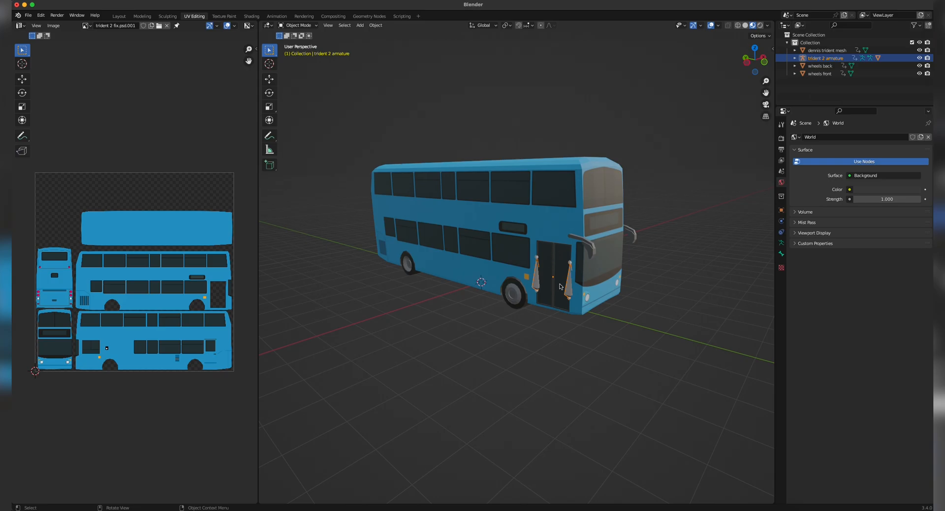
click(560, 272)
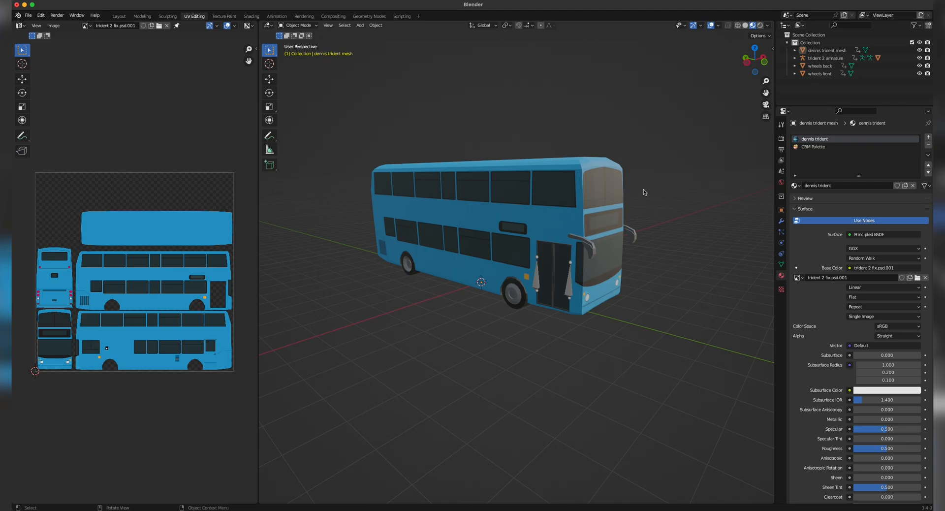
- Examine the body mesh's two material slots, dennis trident and CBM Palette
click(596, 185)
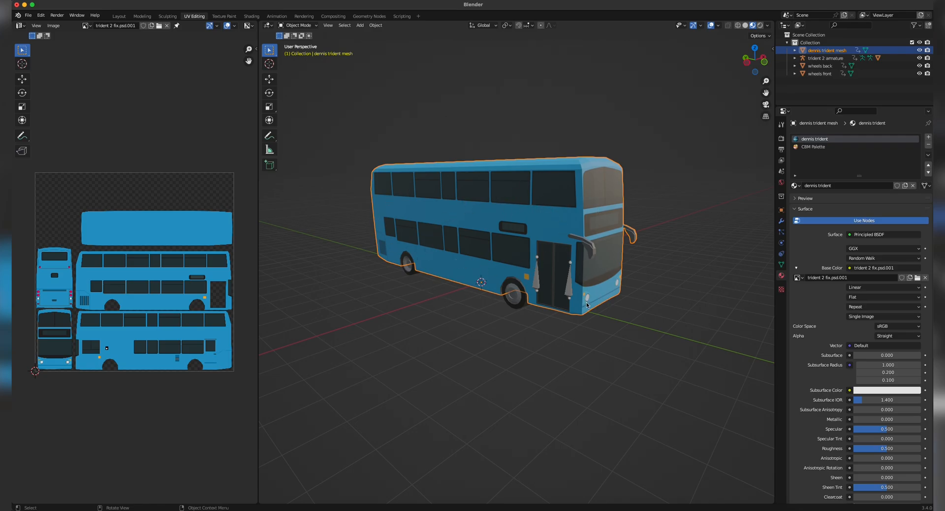
click(825, 147)
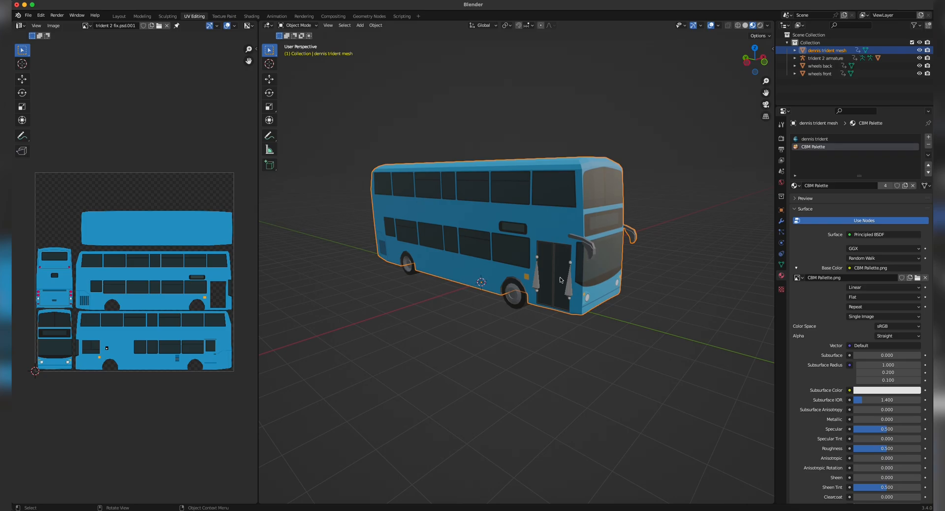
click(822, 139)
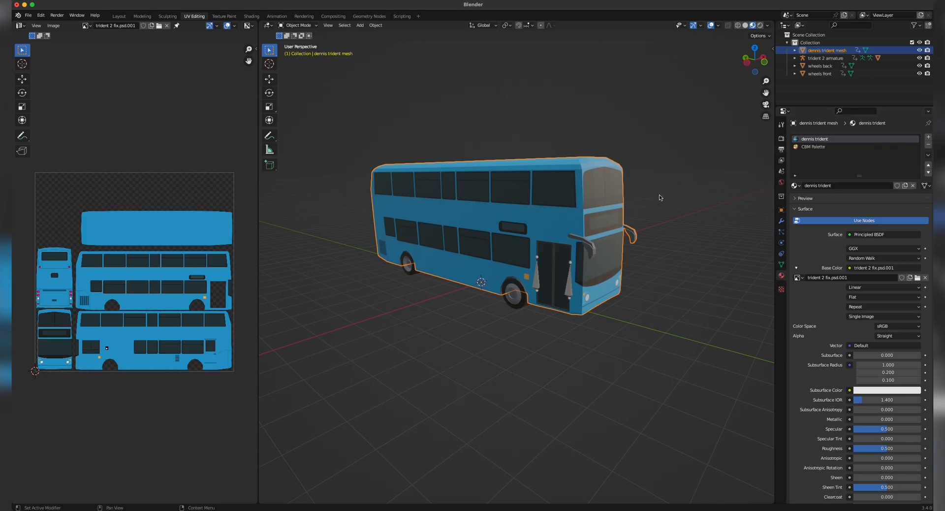
click(825, 147)
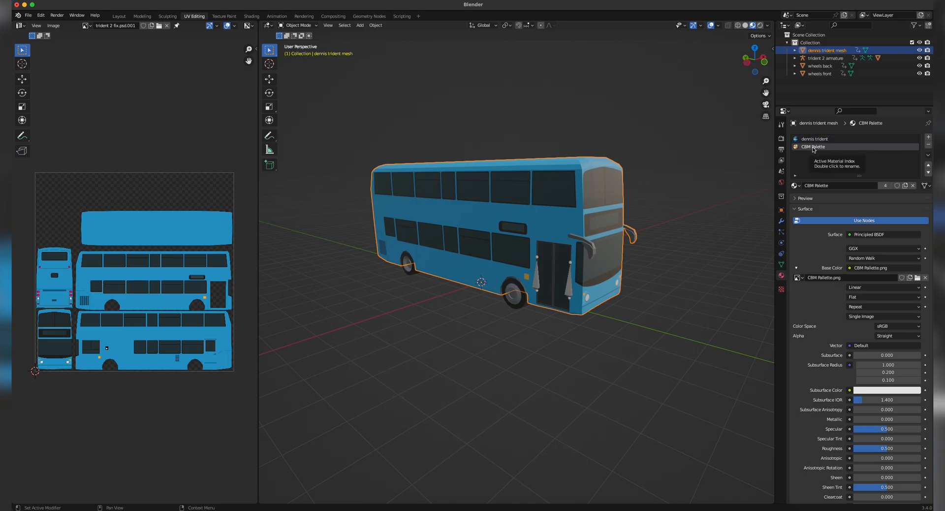
click(634, 190)
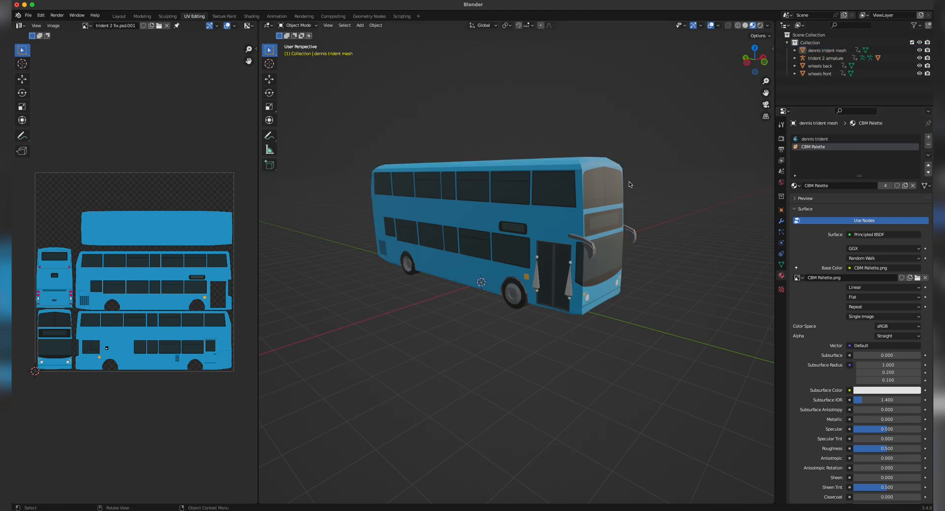
click(519, 197)
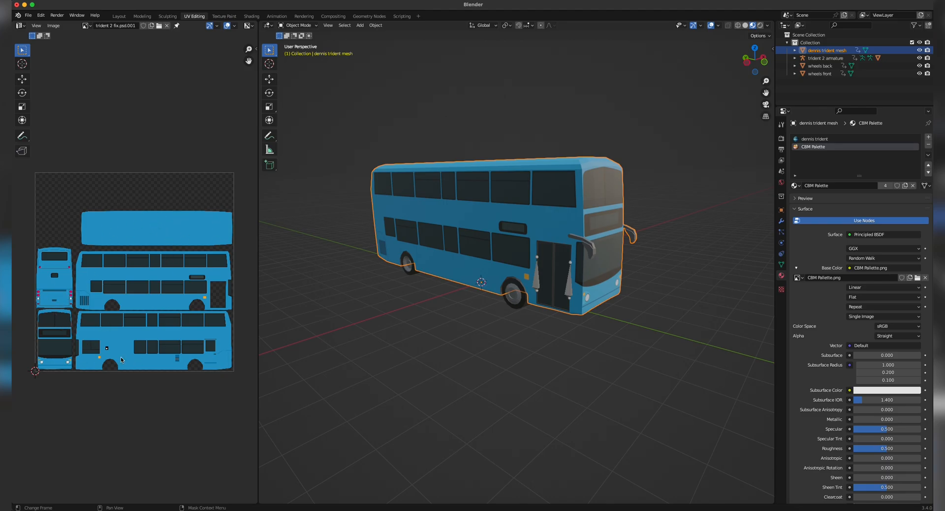
- View the Dennis Trident 2 details, emissive, roof and repaint textures one after another in the UV editor
click(87, 26)
click(109, 45)
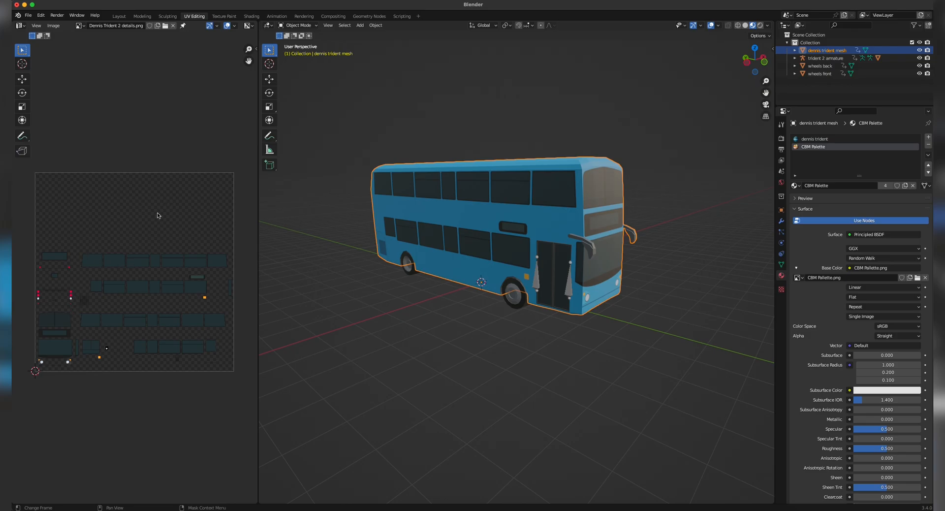
click(78, 26)
click(92, 70)
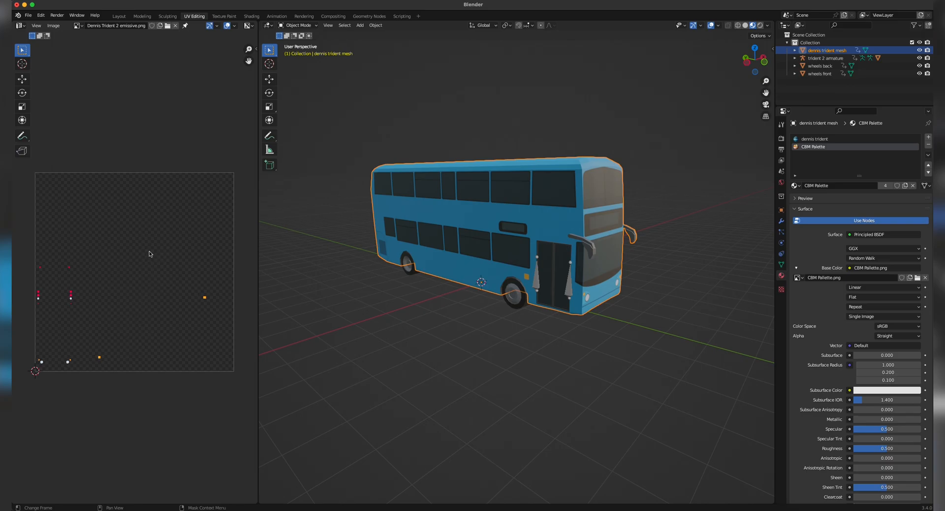
click(78, 25)
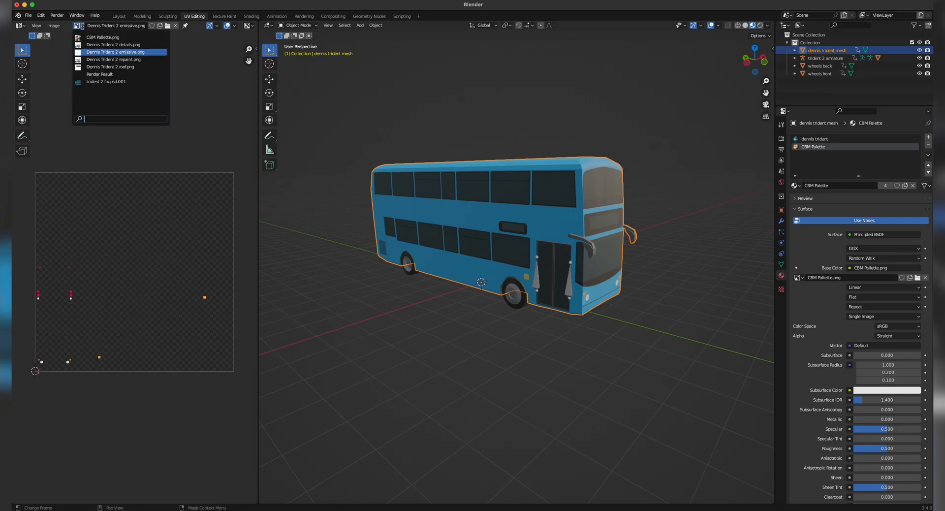
click(111, 67)
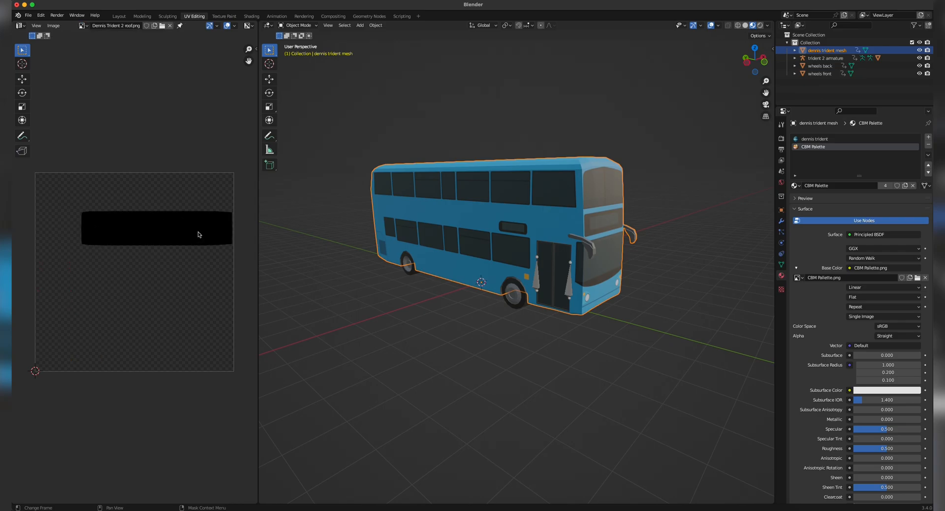
click(83, 25)
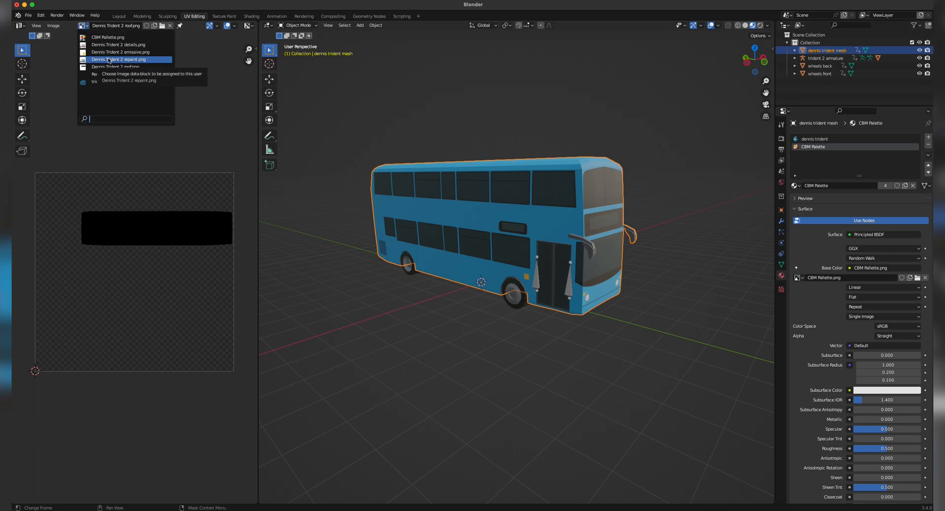
click(107, 59)
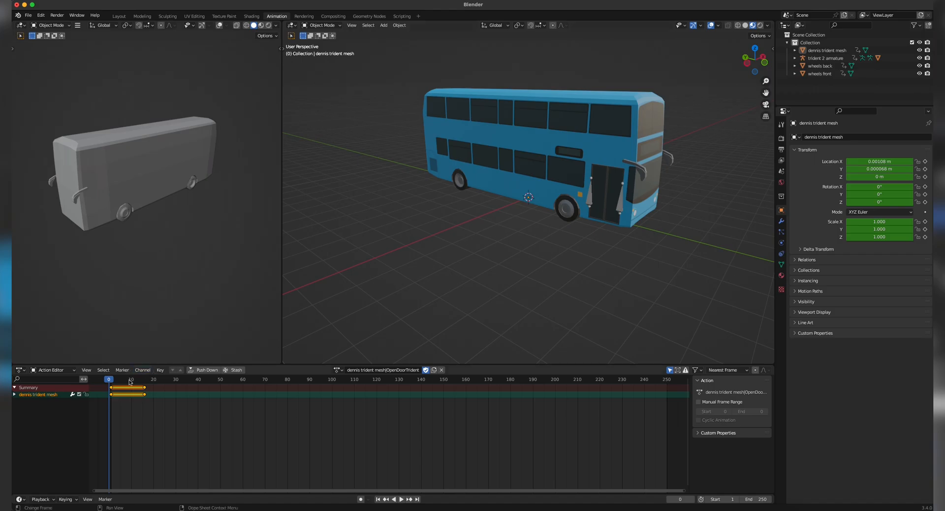
- Scrub through the OpenDoorTrident action to preview the door animation
mouse_move(109, 380)
mouse_down()
mouse_move(154, 381)
mouse_move(109, 380)
mouse_up()
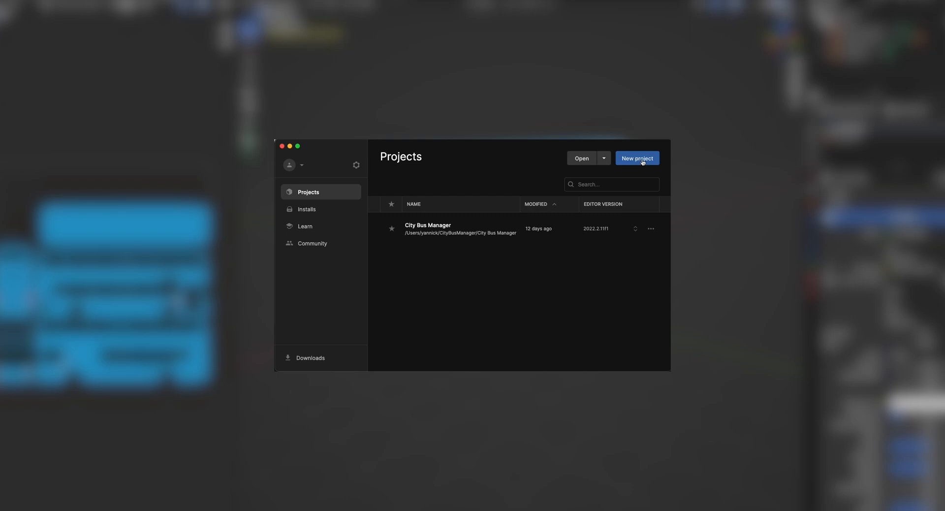
- In Unity Hub, create a new project named Bus Modding Tutorial from the 3D (URP) template
click(642, 160)
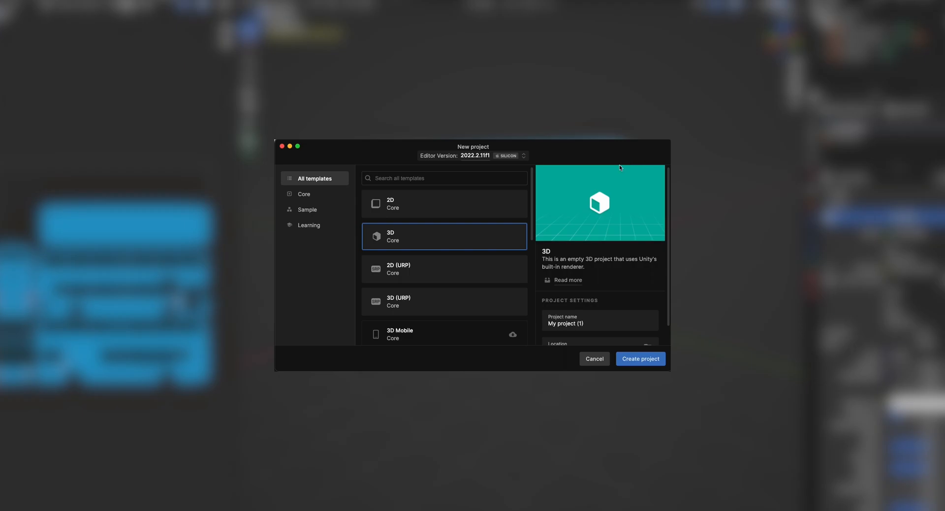
click(403, 304)
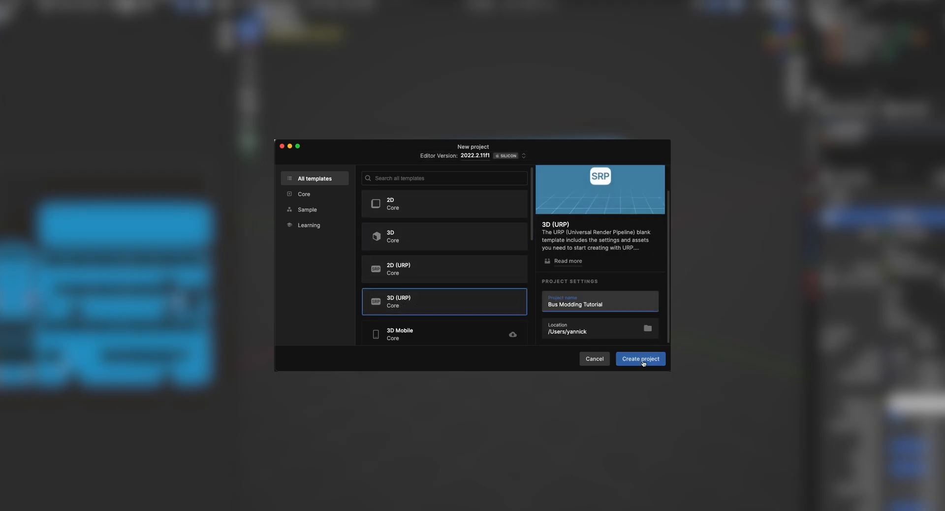
click(641, 359)
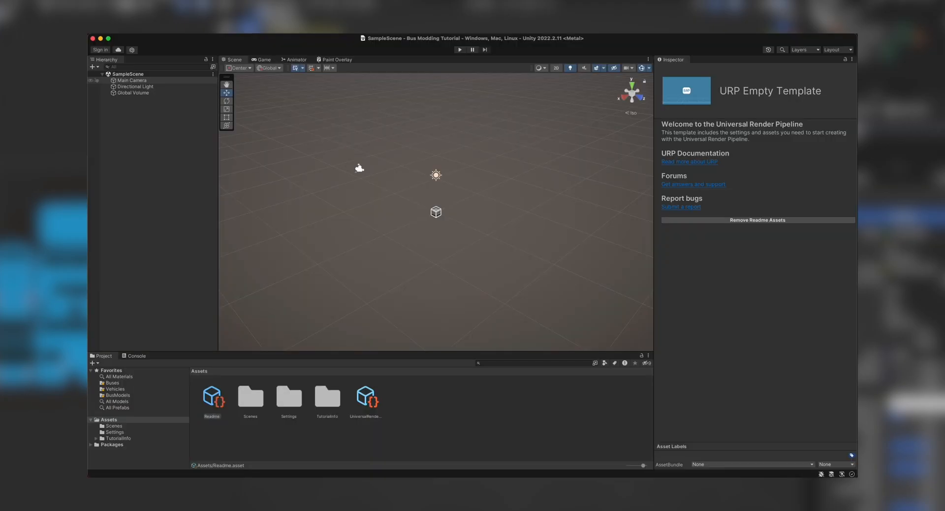
- Import all contents of the CBM_Modding_Tool_1.0.2 package into the new Unity project
key(super+Tab)
double_click(329, 173)
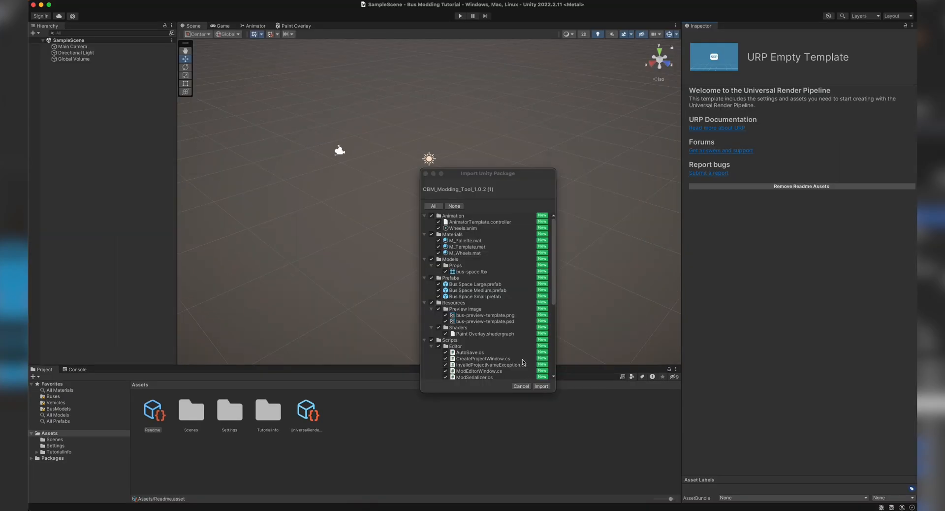
click(540, 386)
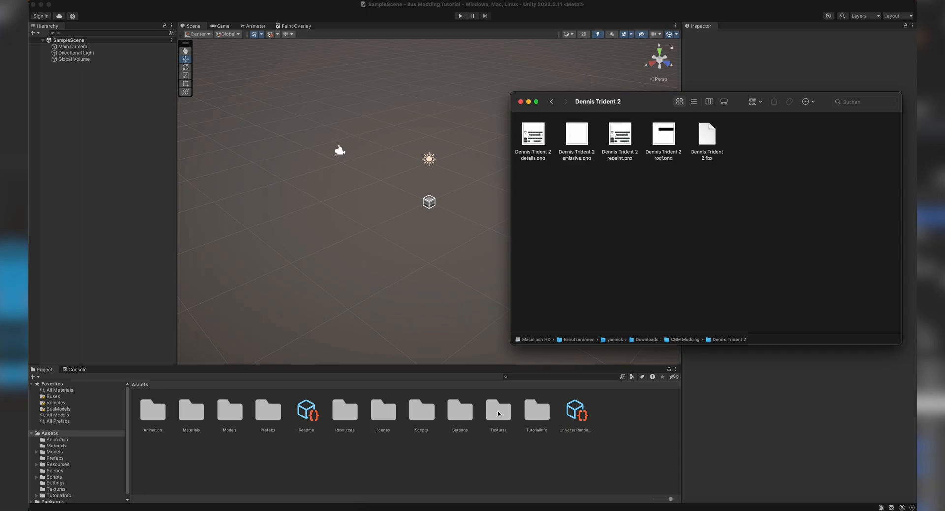
- Import the four Dennis Trident 2 PNG files into the Textures folder and Dennis Trident 2.fbx into the Models folder
drag(530, 171, 668, 124)
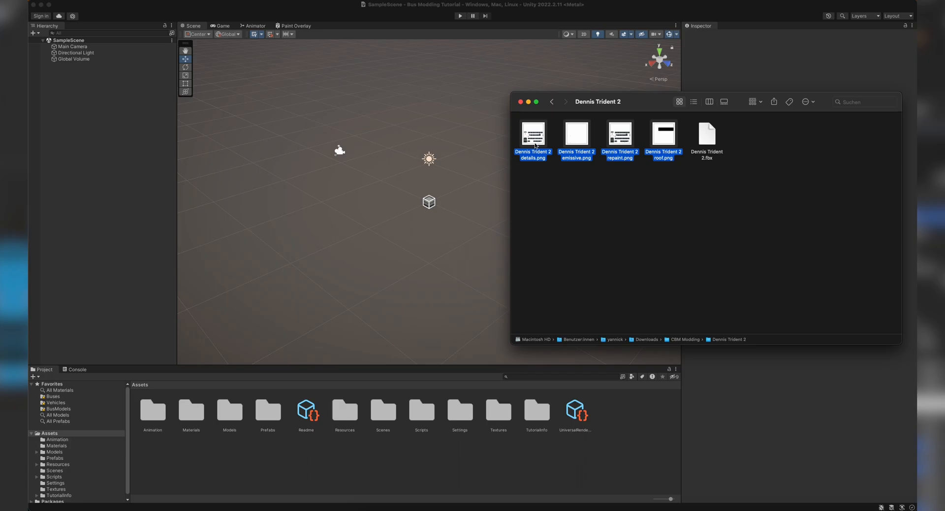
drag(533, 135, 498, 411)
drag(712, 140, 230, 412)
- Enable Alpha Is Transparency on the Dennis Trident 2 details, emissive and roof textures, applying the import settings of each
double_click(496, 412)
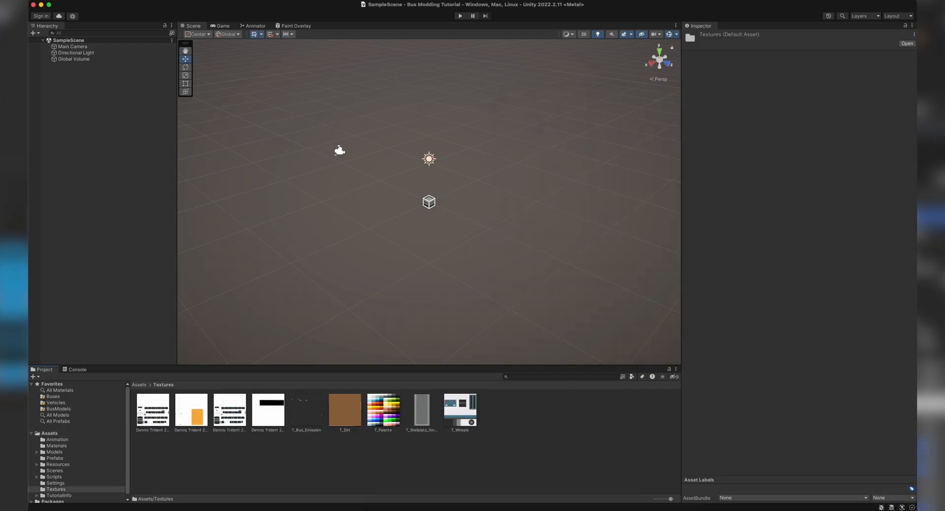
click(151, 412)
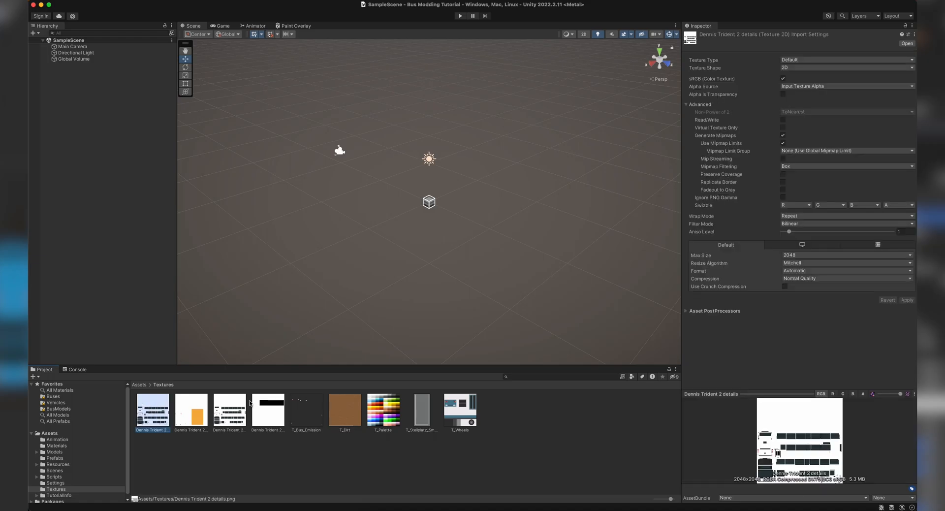
click(782, 94)
click(907, 300)
click(197, 412)
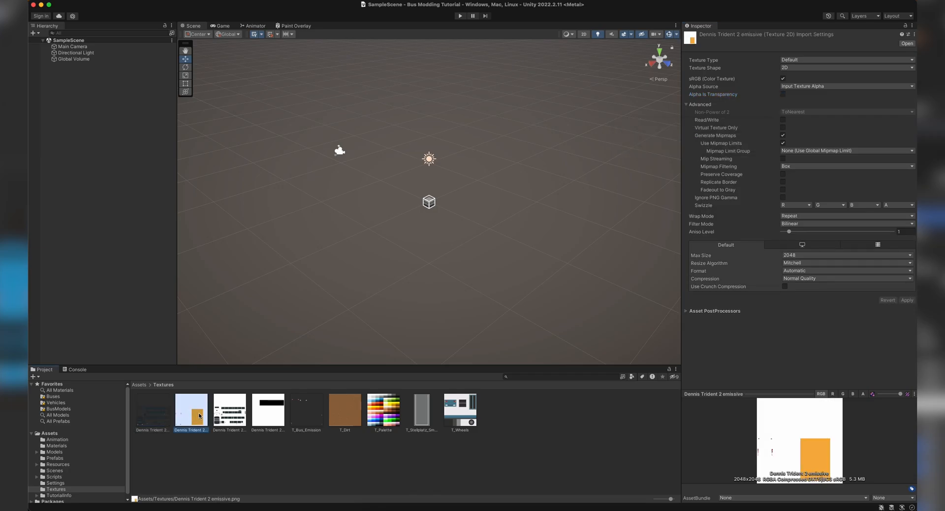
click(782, 94)
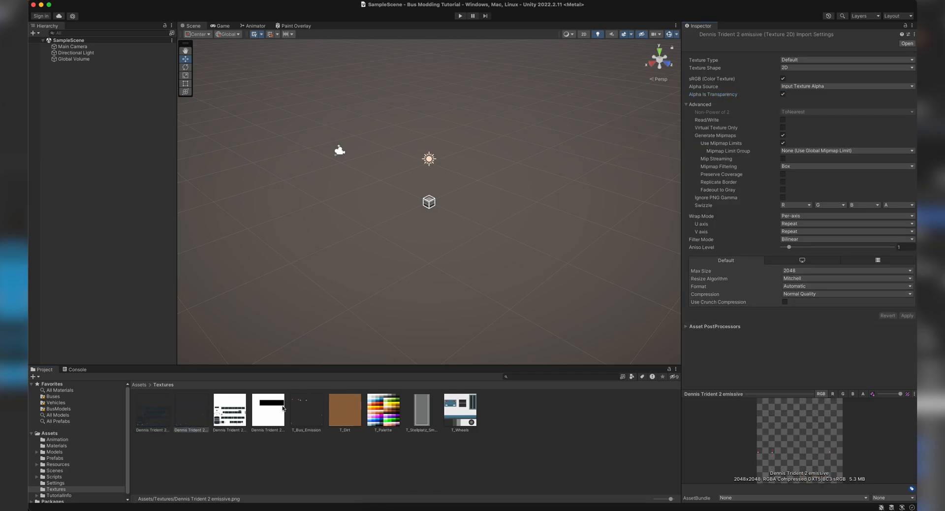
click(272, 413)
click(784, 93)
click(906, 300)
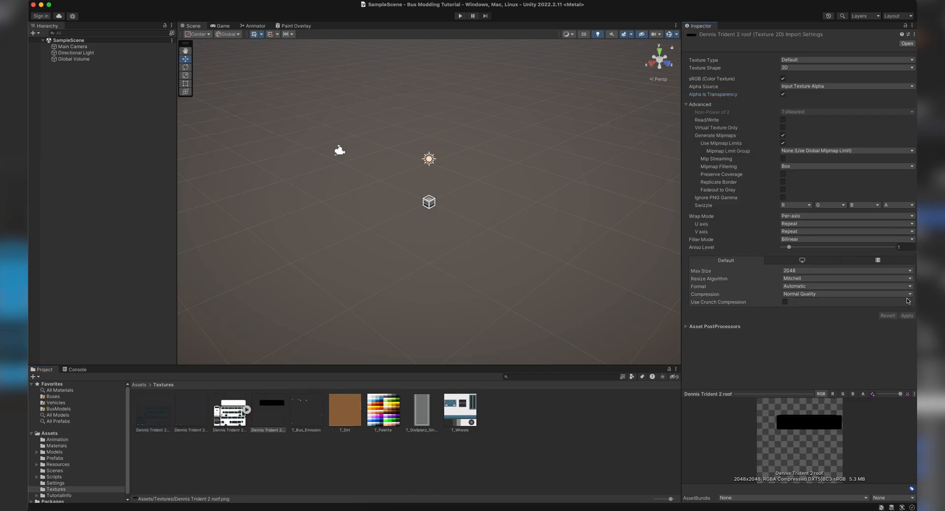
- Enable Alpha Is Transparency on the Dennis Trident 2 repaint texture, set its texture type to Sprite (2D and UI) and apply
click(229, 409)
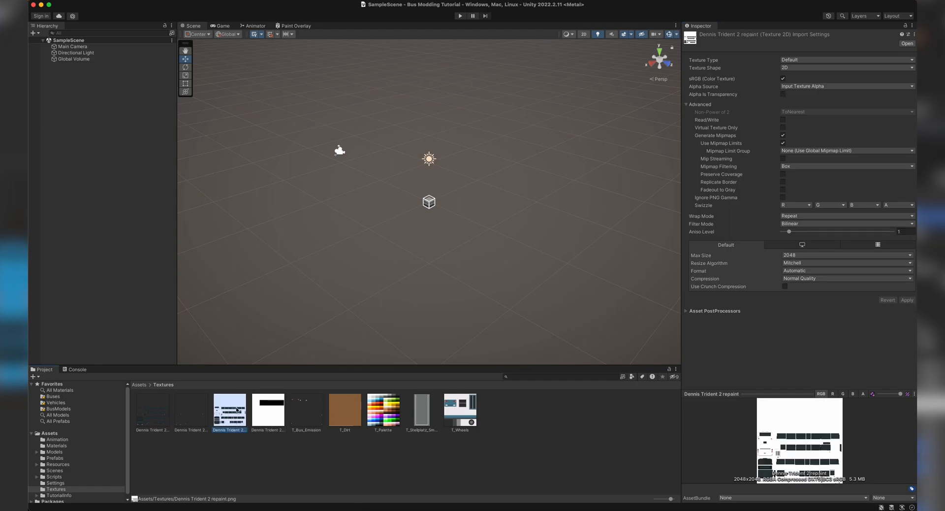
click(782, 94)
click(811, 60)
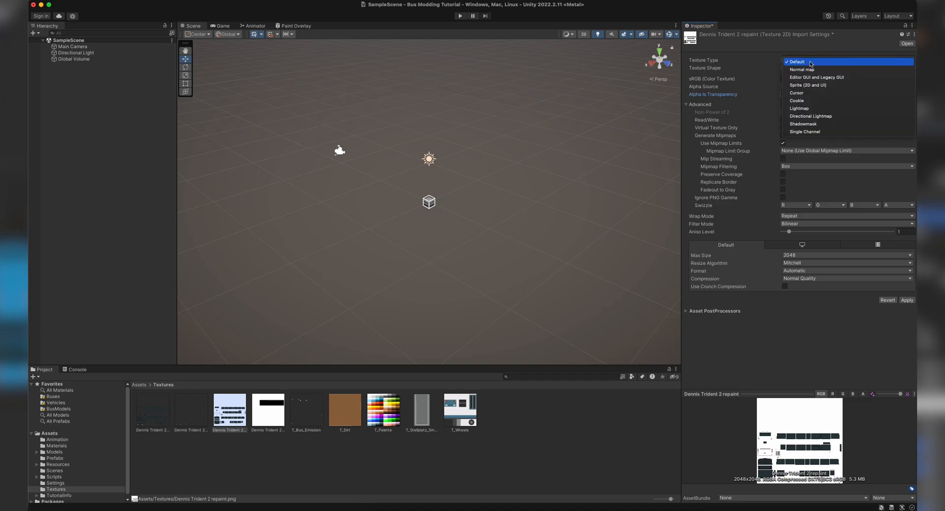
click(803, 85)
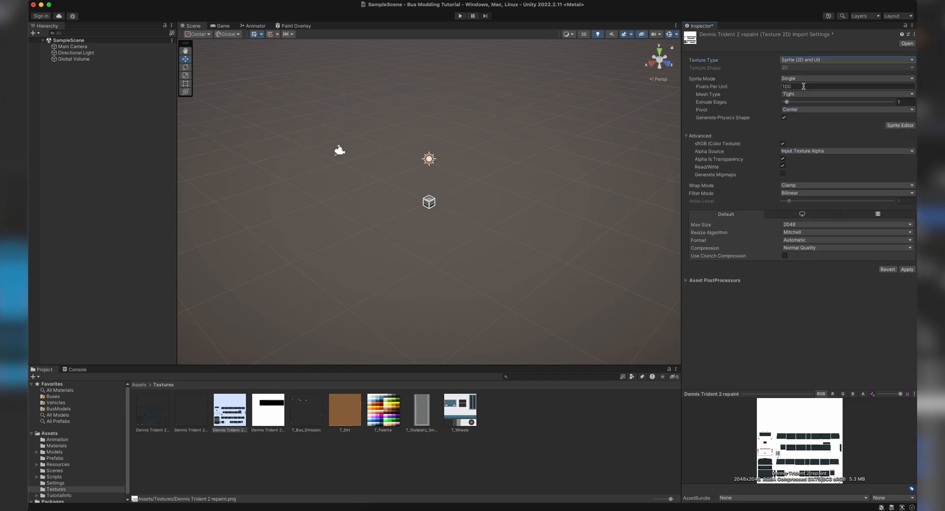
click(906, 269)
click(268, 410)
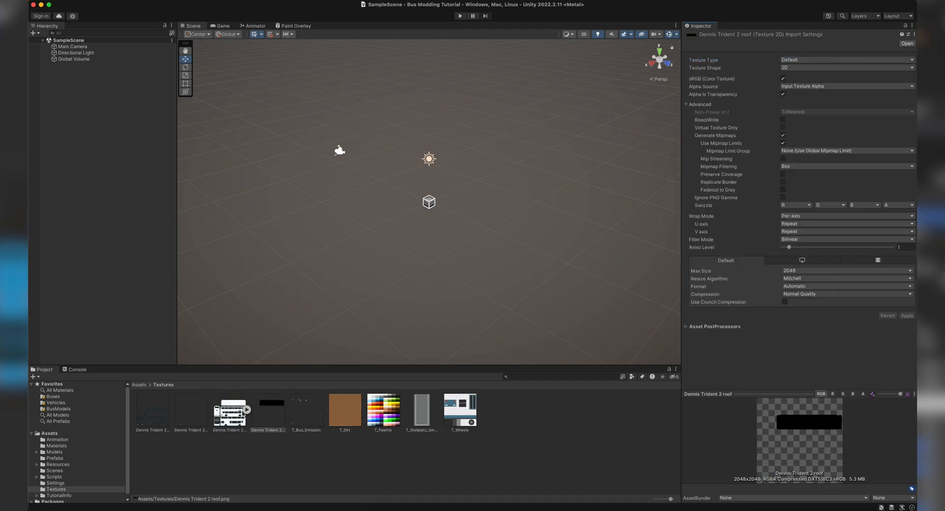
- Duplicate the M_Template material in the Materials folder and name the copy Denis Trident 2 Mat
click(57, 445)
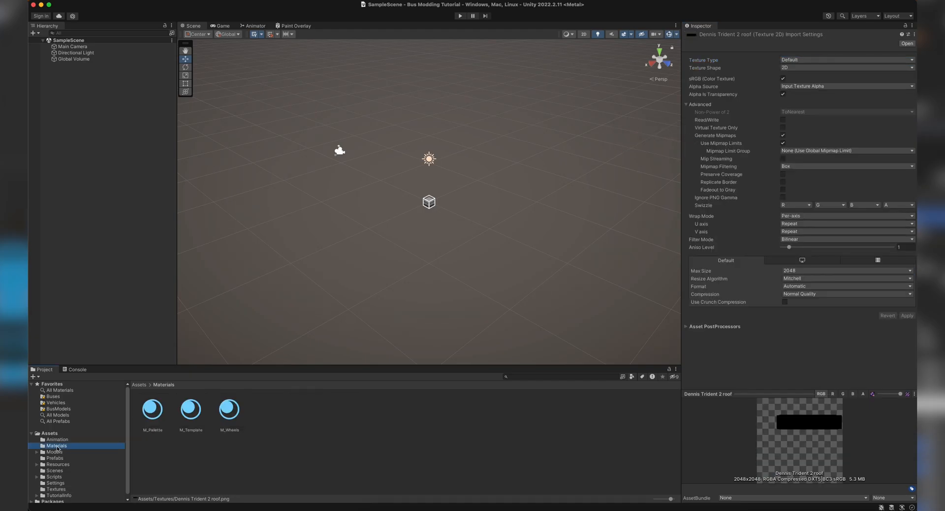
click(191, 416)
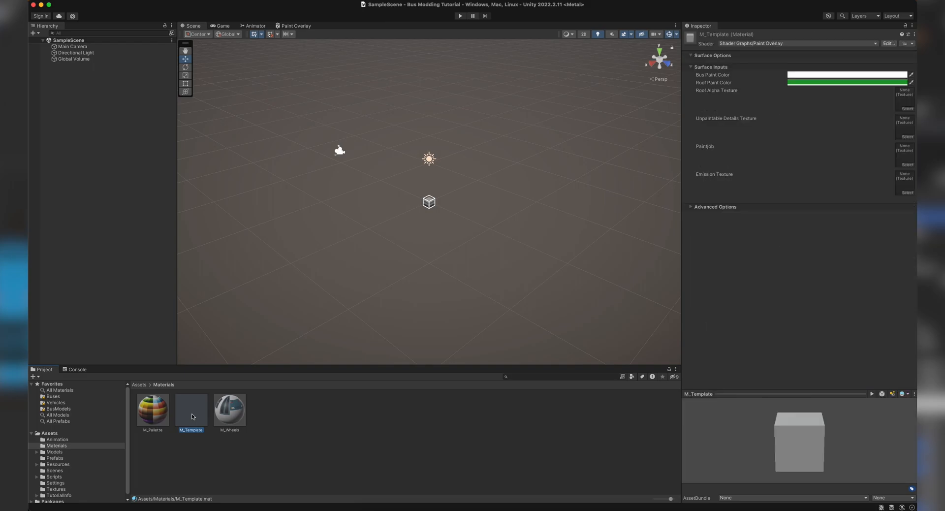
key(super+d)
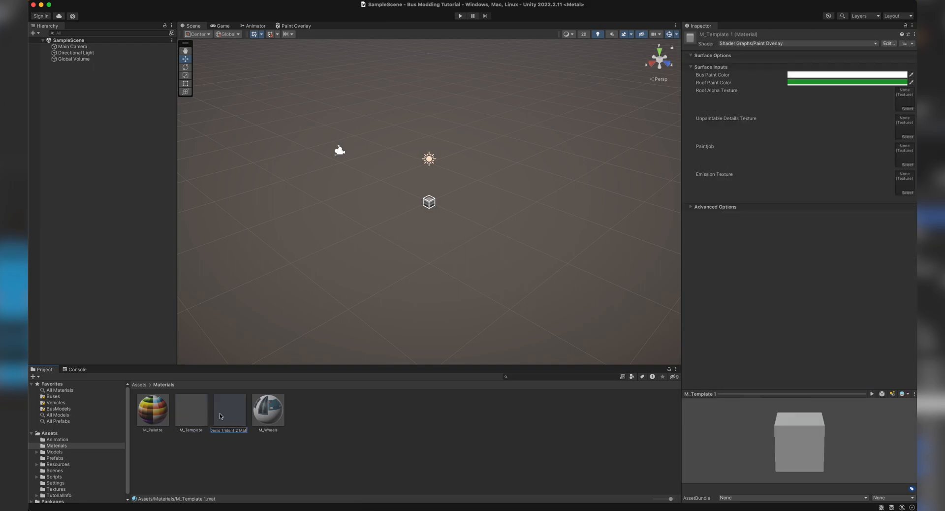
key(Return)
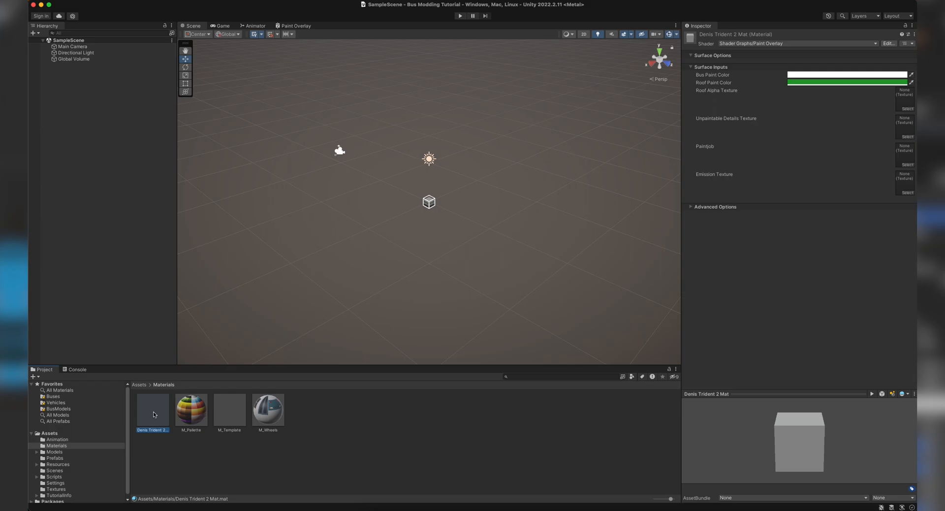
- Assign the Dennis Trident 2 roof, details and emissive textures to the new material's Roof Alpha, Unpaintable Details and Emission Texture slots
click(908, 108)
text(roof)
double_click(606, 158)
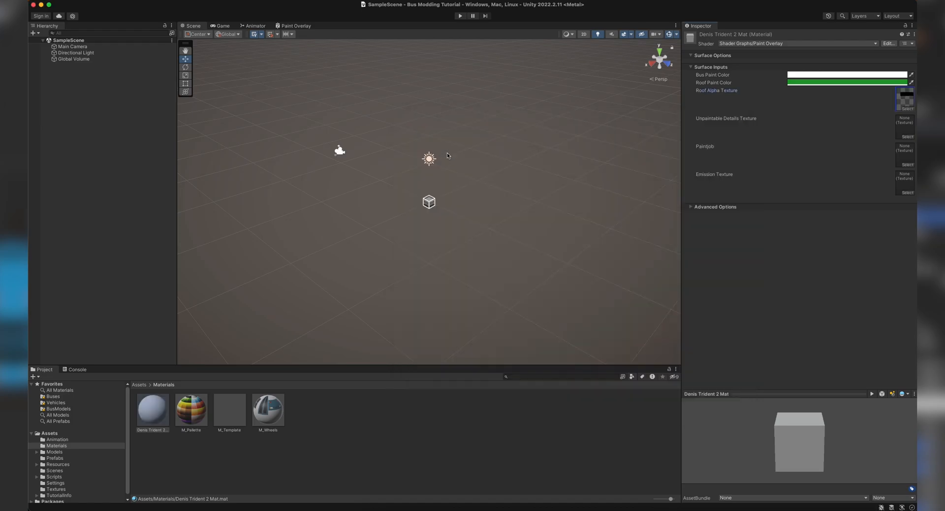
click(907, 136)
text(deta)
double_click(570, 169)
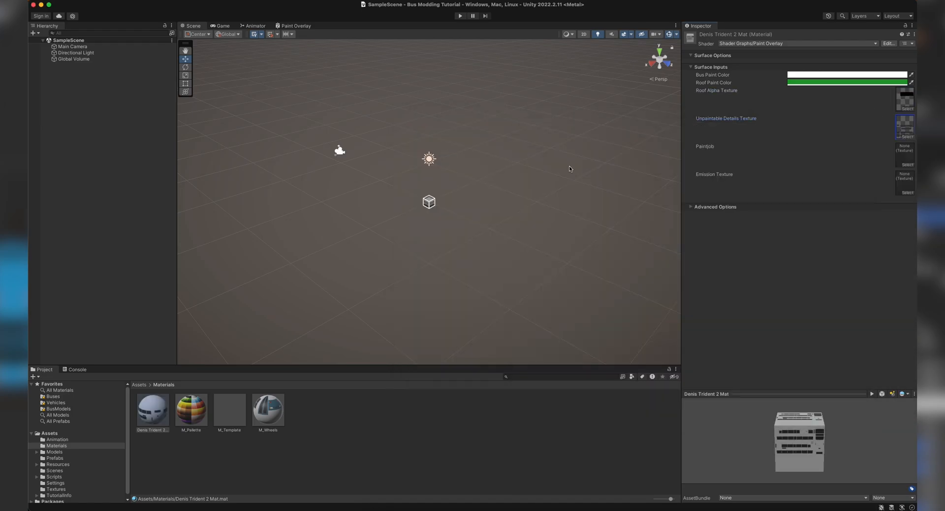
click(907, 192)
text(emiss)
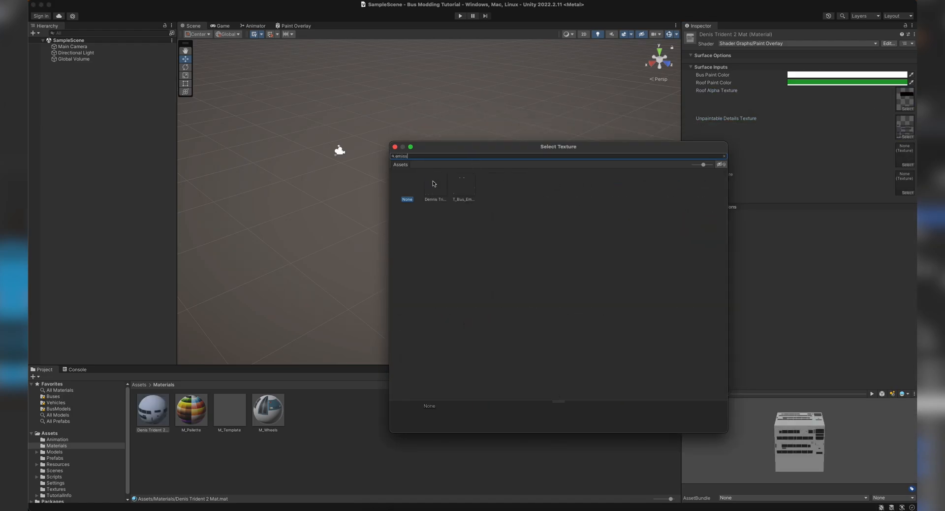
double_click(436, 184)
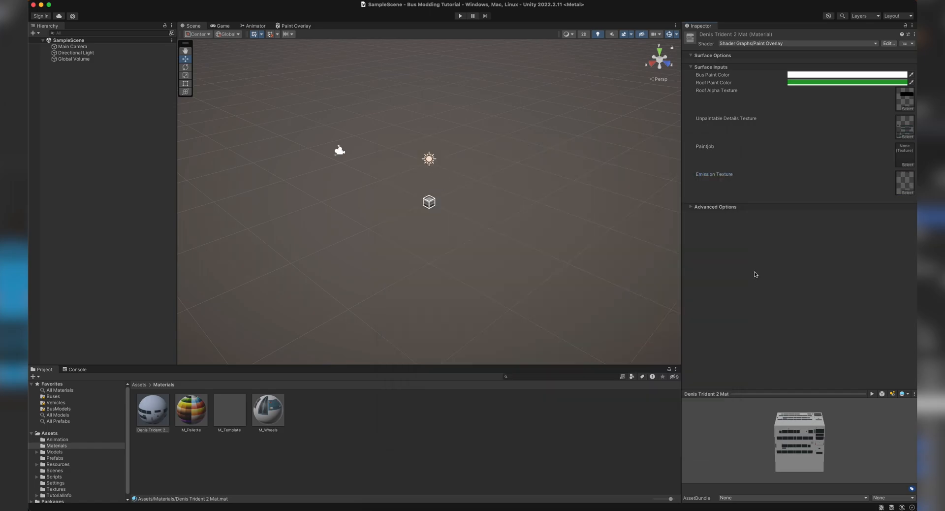
- Remap the Dennis Trident 2 model's CBM Palette material to M_Pallette and dennis trident to Denis Trident 2 Mat, and apply
click(56, 452)
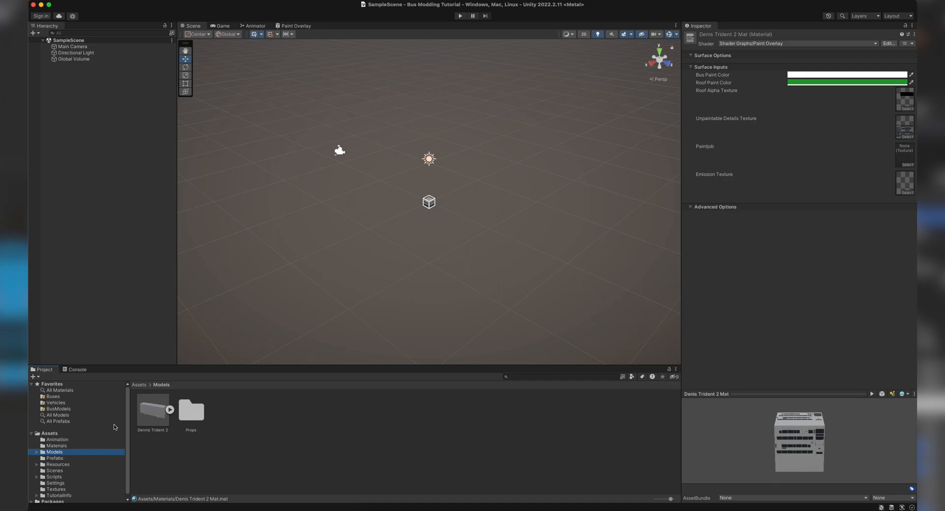
click(155, 412)
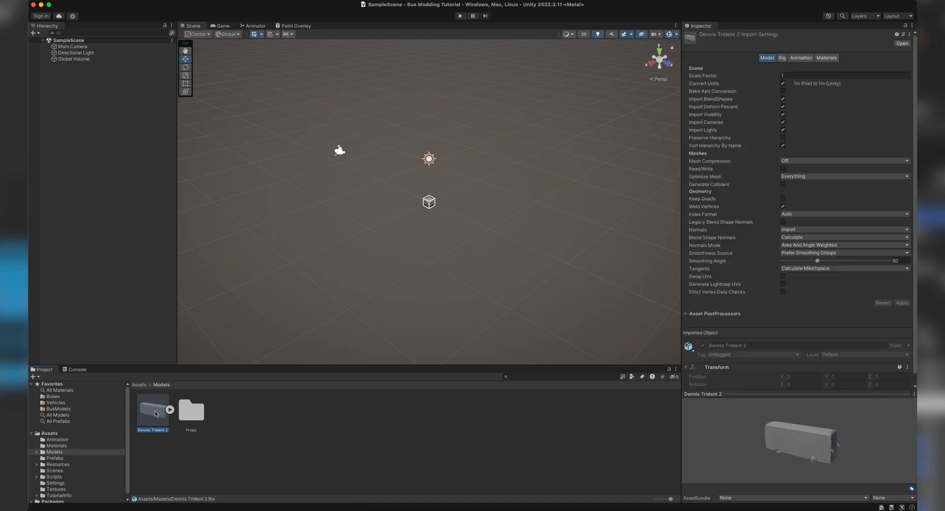
click(828, 58)
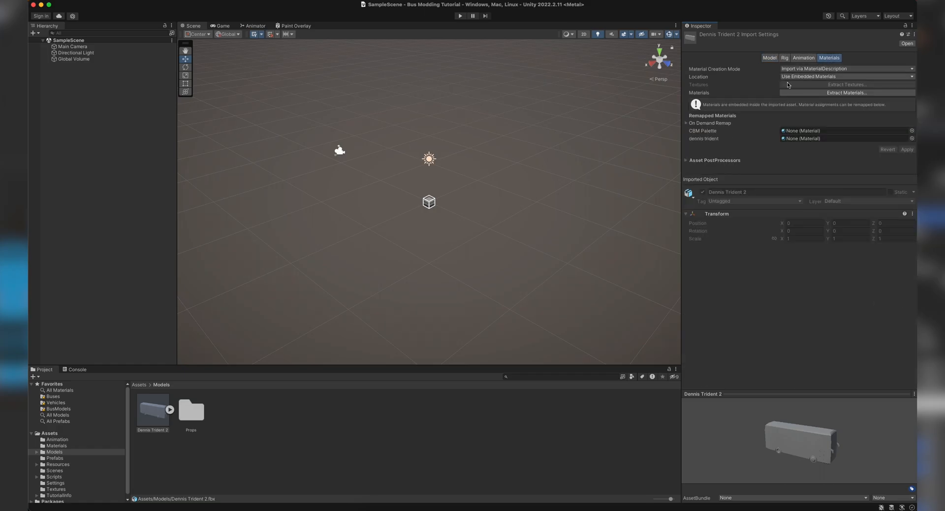
click(911, 130)
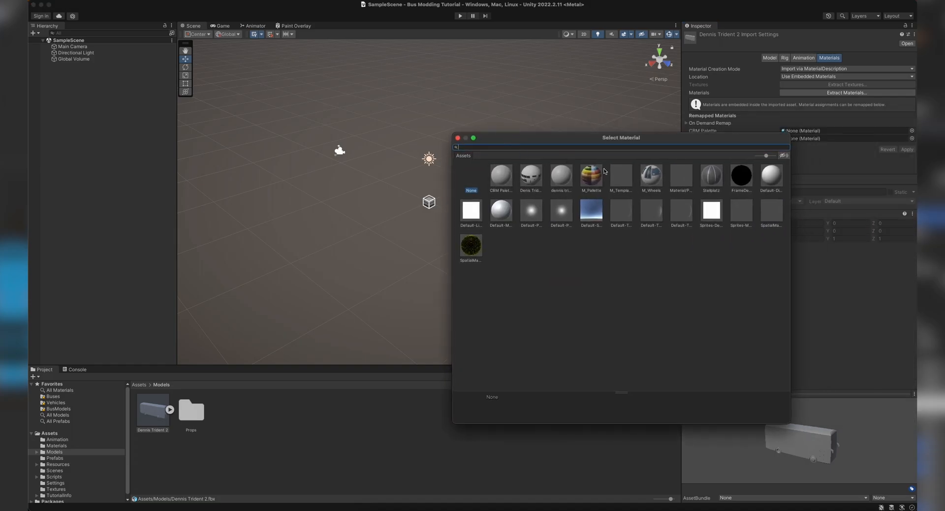
double_click(587, 178)
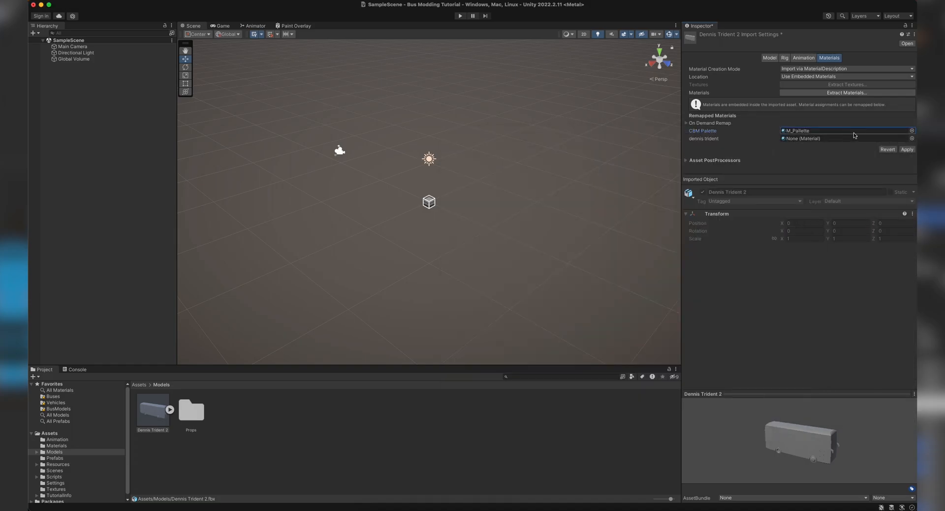
click(912, 138)
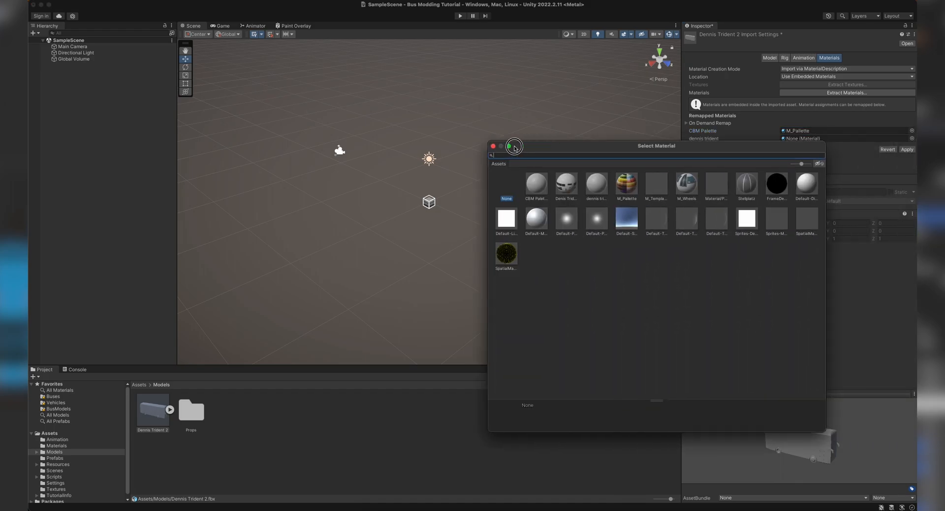
click(521, 185)
click(520, 185)
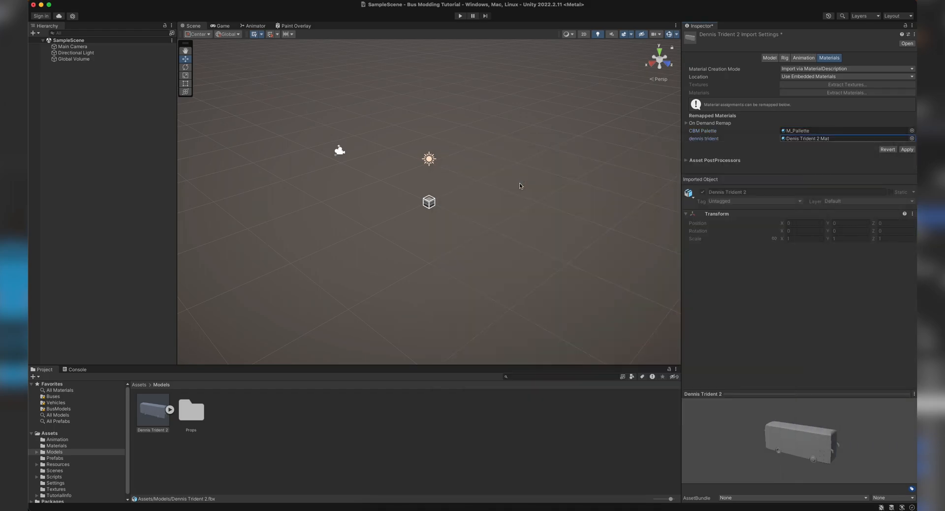
click(907, 149)
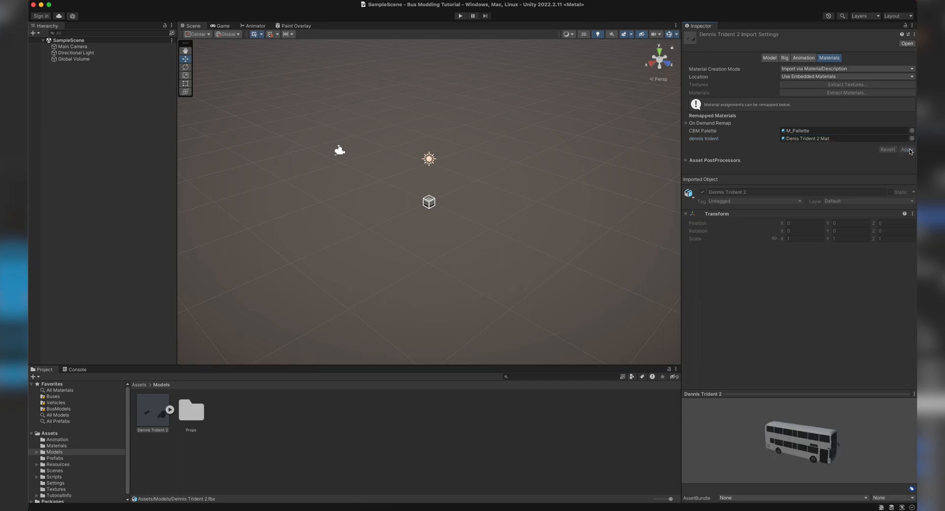
- Preview the OpenDoorTrident clip in the model's animation import settings, viewing the bus from different angles
click(803, 57)
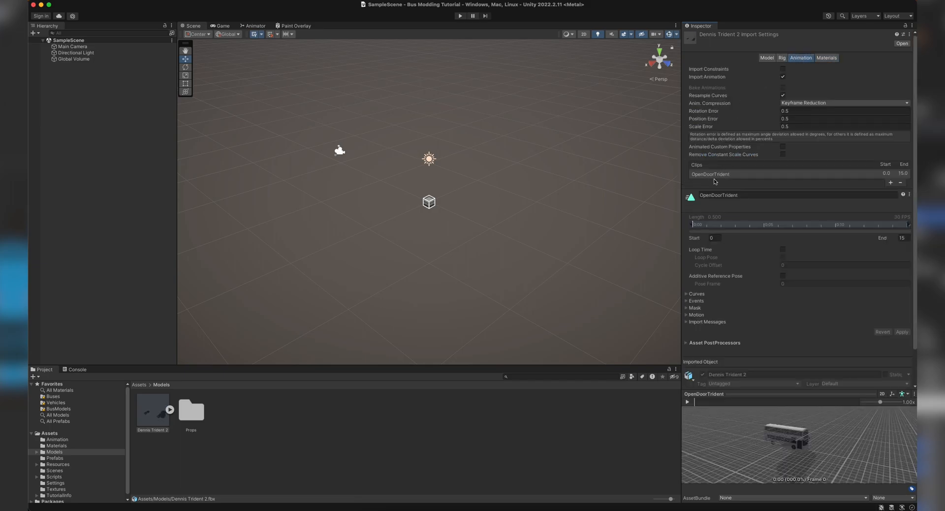
click(688, 402)
click(687, 402)
mouse_move(759, 428)
mouse_down()
mouse_move(746, 417)
mouse_move(760, 414)
mouse_up()
right_drag(816, 414, 785, 436)
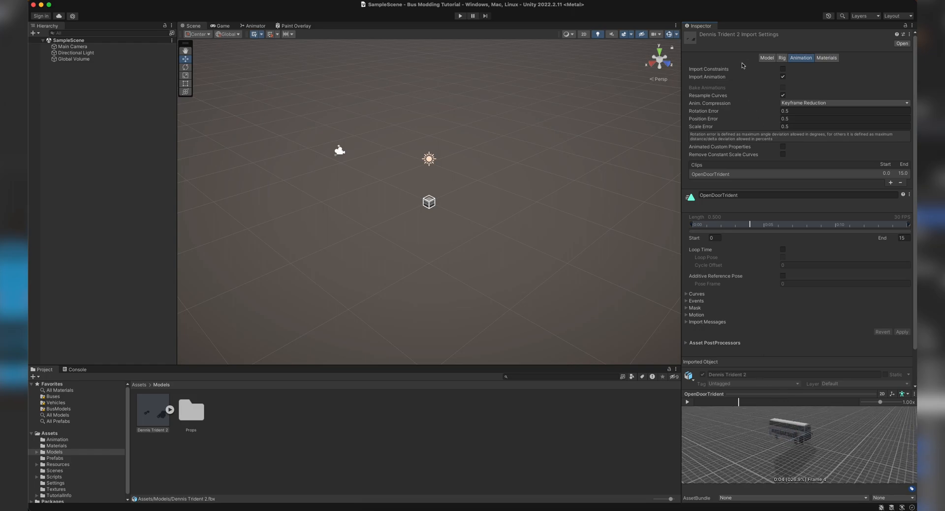
- Enable Bake Axis Conversion and Read/Write in the Dennis Trident 2 model's import settings and apply
click(767, 58)
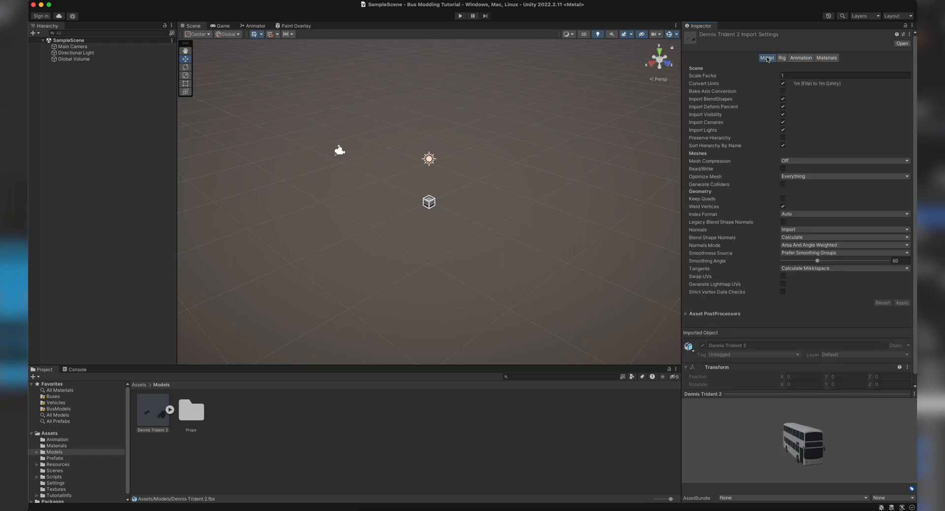
click(783, 92)
click(901, 302)
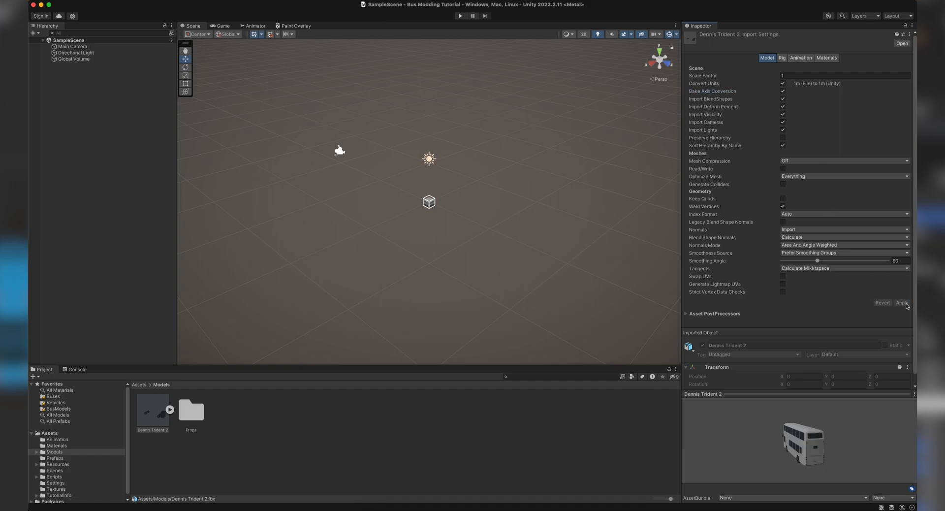
drag(822, 434, 718, 443)
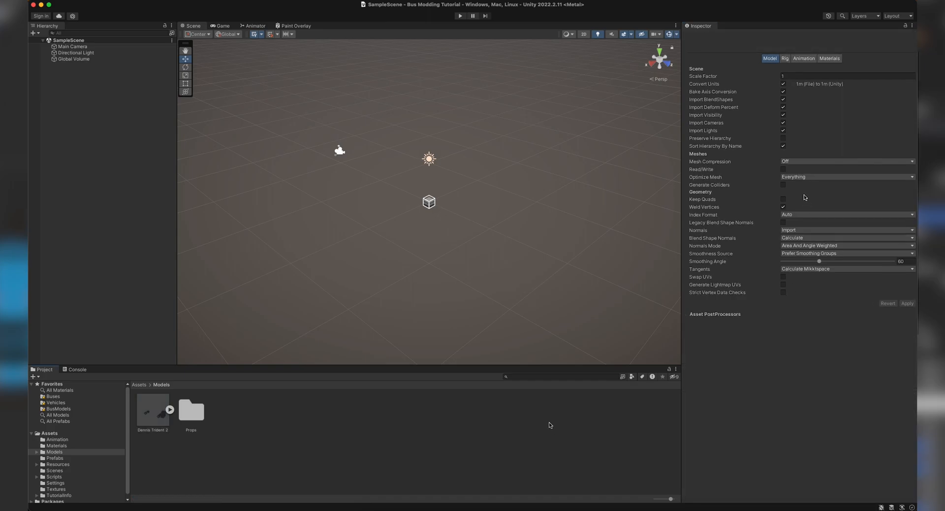
click(192, 413)
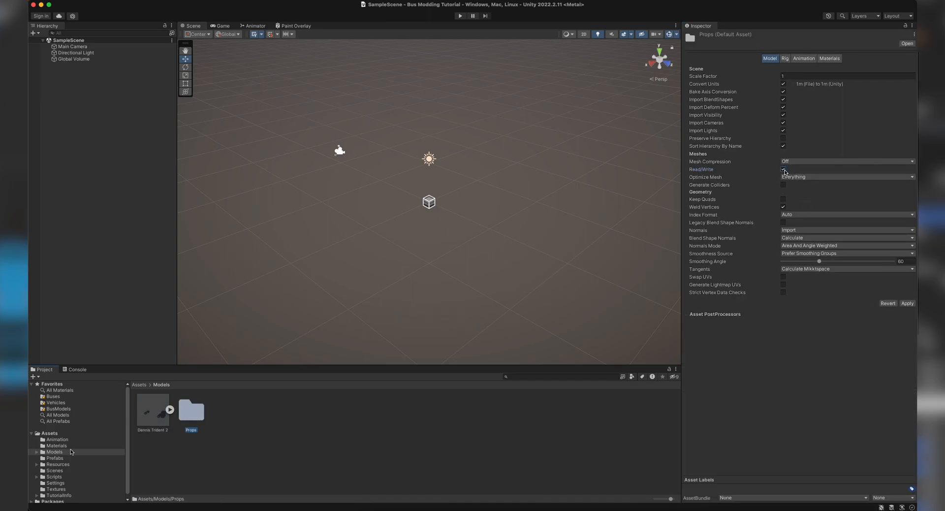
click(319, 443)
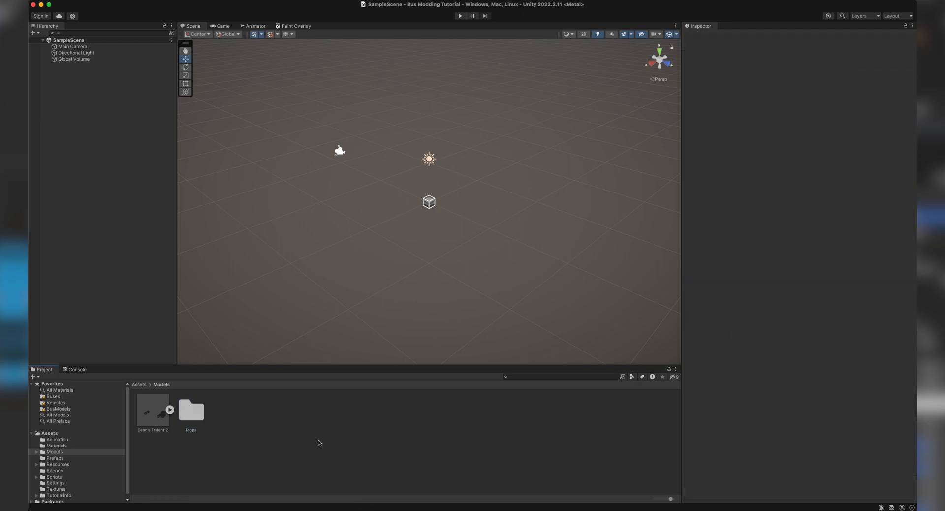
- Duplicate the AnimatorTemplate controller in the Animation folder and name the copy Denis Trident Animator
click(58, 439)
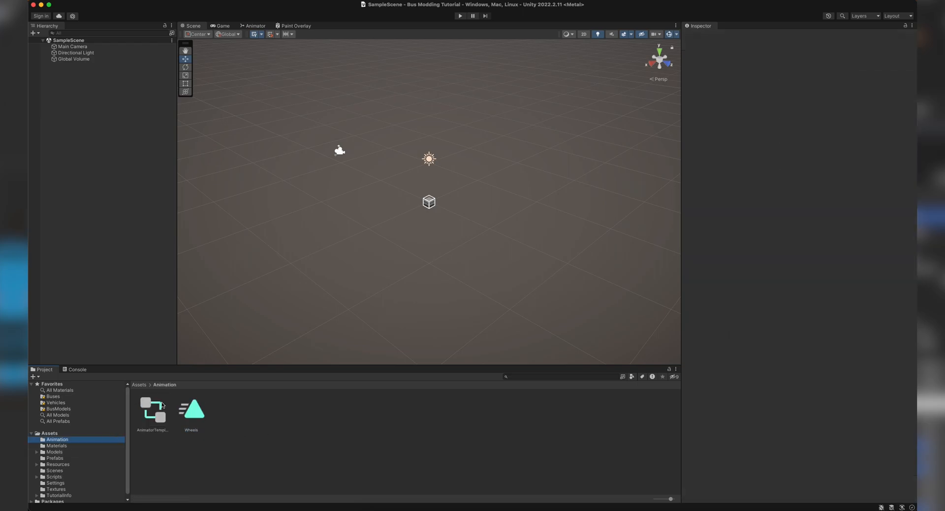
click(158, 407)
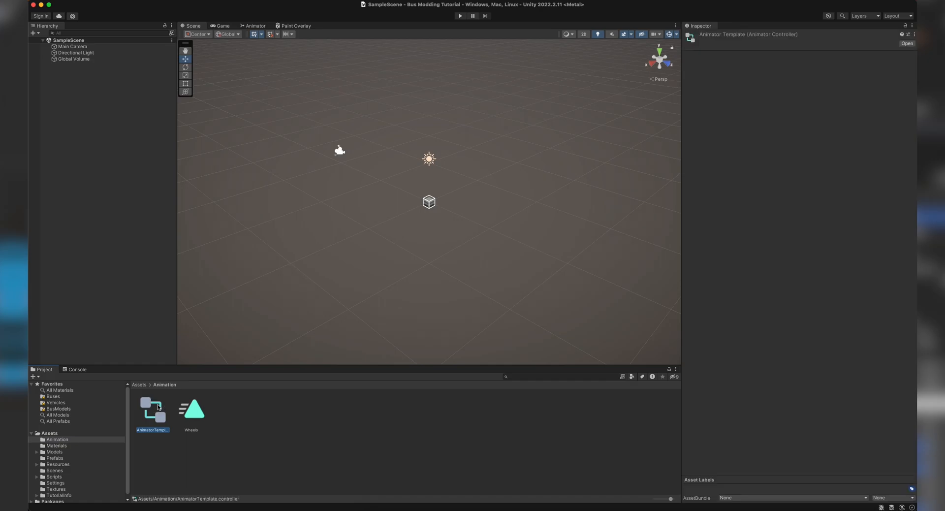
key(super+d)
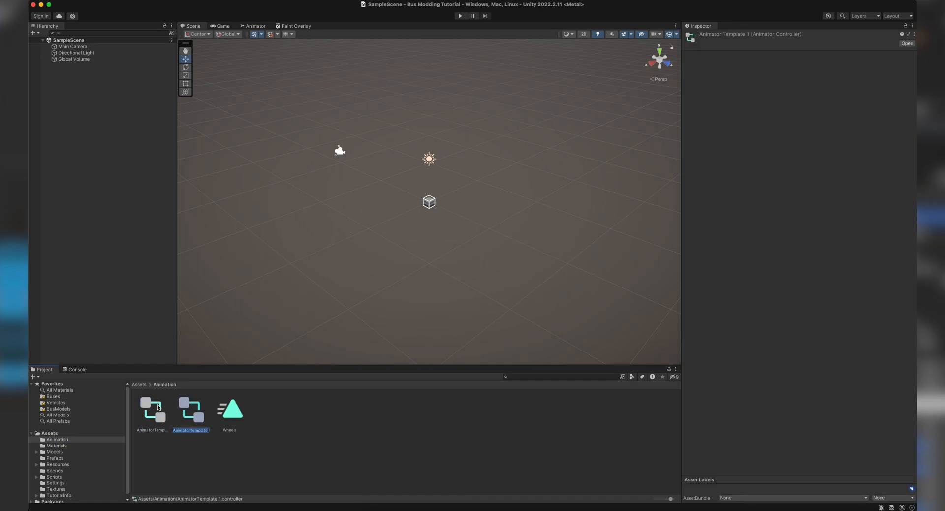
text(Denis Trident Animator)
key(Return)
- Open the Denis Trident Animator controller and set the OpenDoor state's motion to the OpenDoorTrident clip
double_click(194, 411)
scroll(475, 213, down, 3)
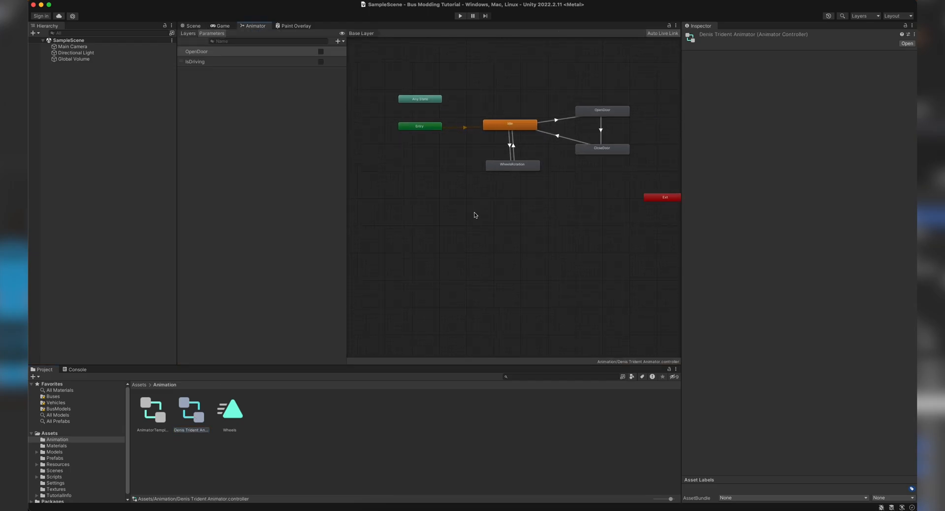
drag(475, 213, 462, 223)
middle_drag(505, 212, 462, 251)
scroll(465, 231, up, 2)
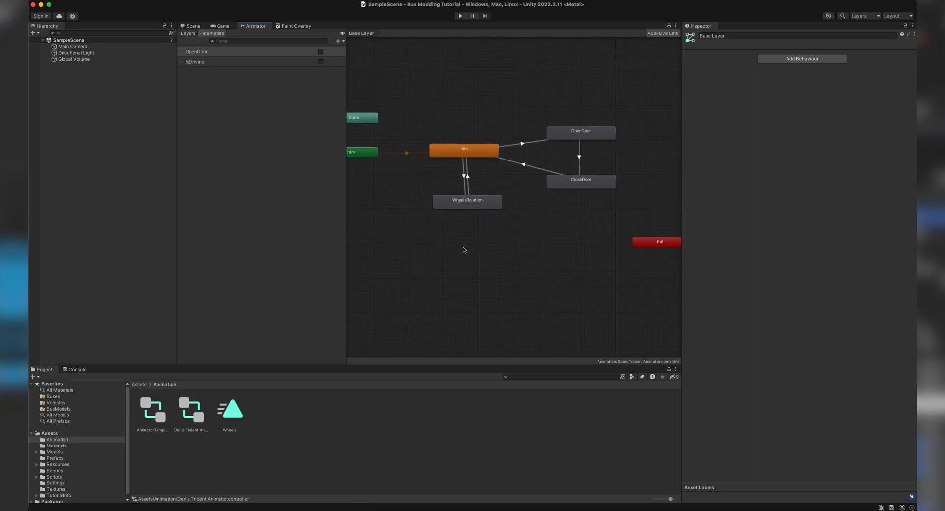
click(574, 134)
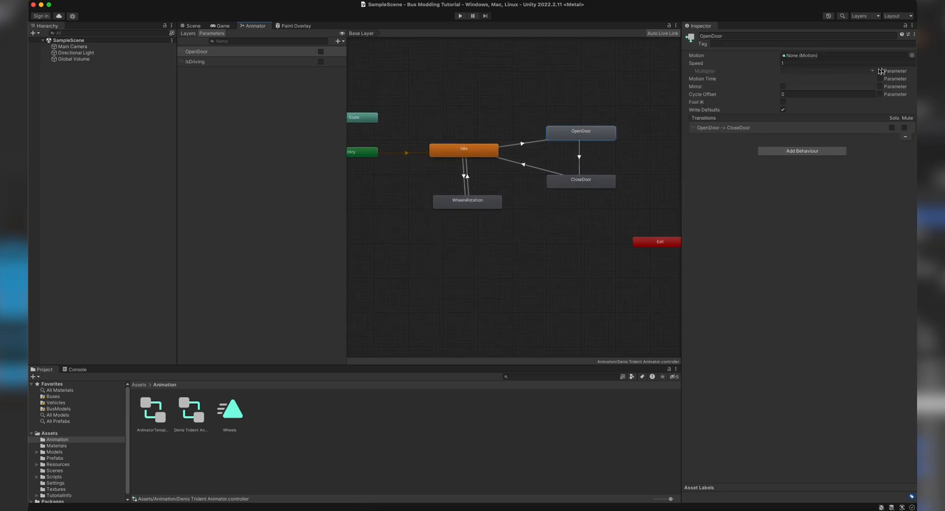
click(911, 55)
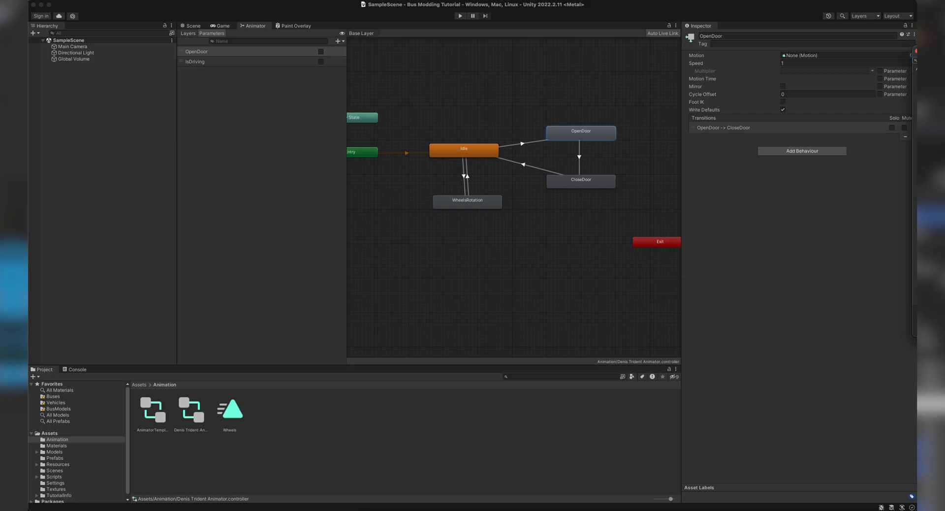
click(600, 158)
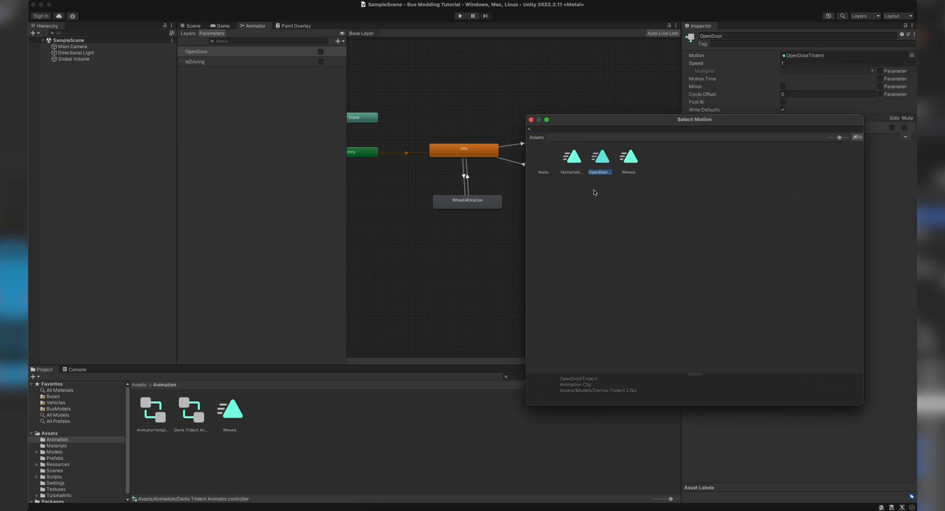
double_click(601, 159)
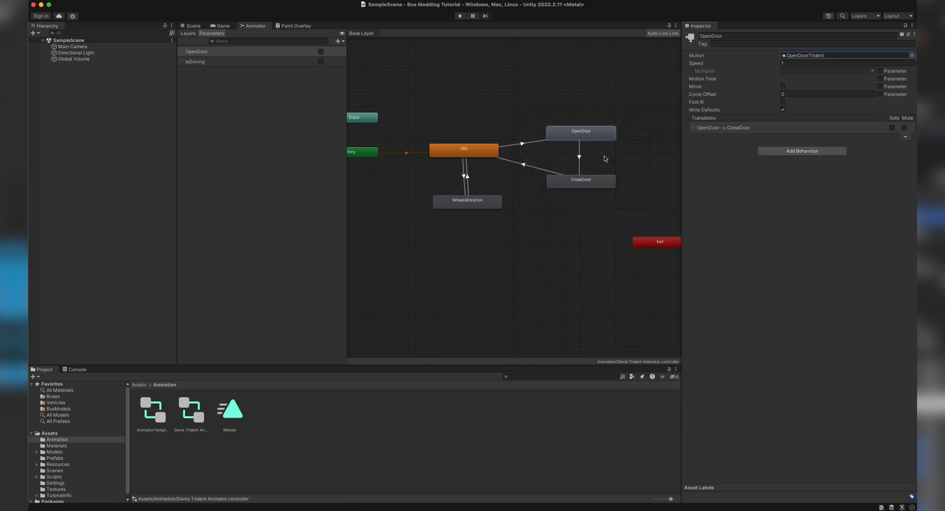
- Set the CloseDoor state's motion to the OpenDoorTrident clip
click(587, 181)
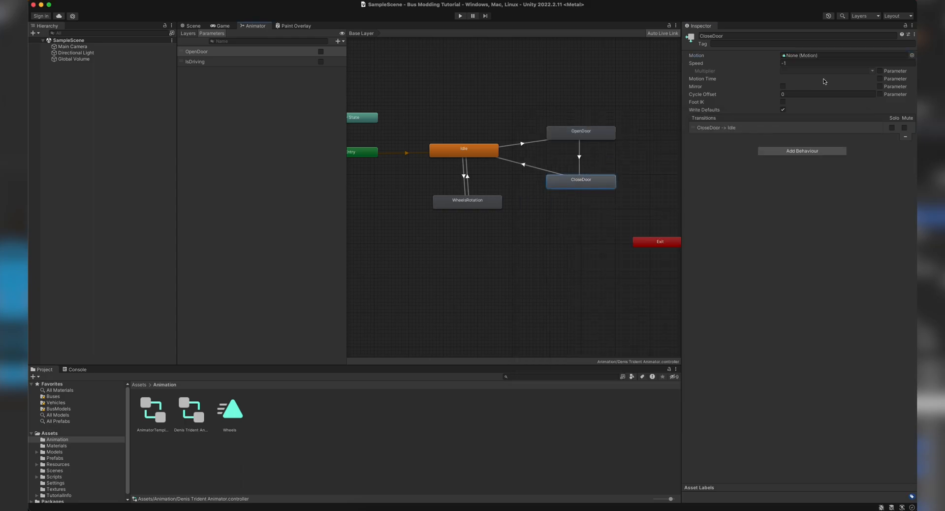
click(912, 56)
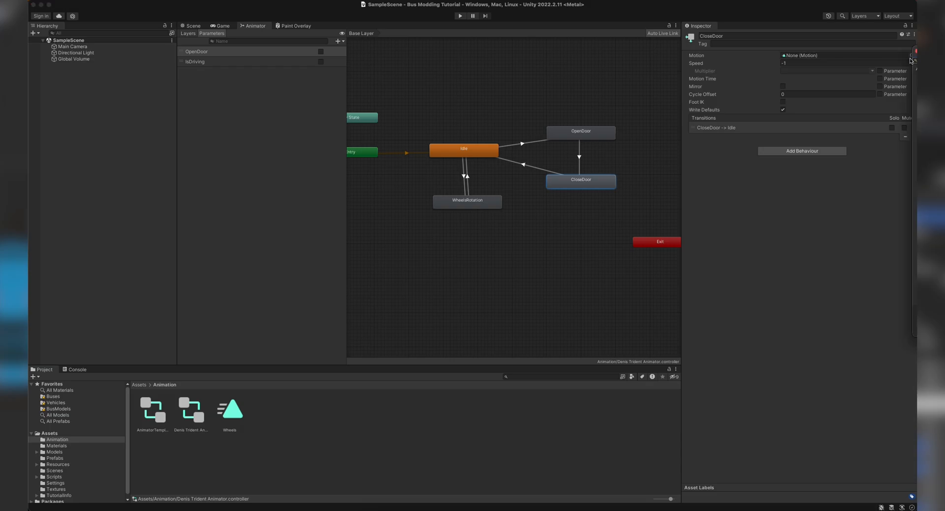
click(510, 161)
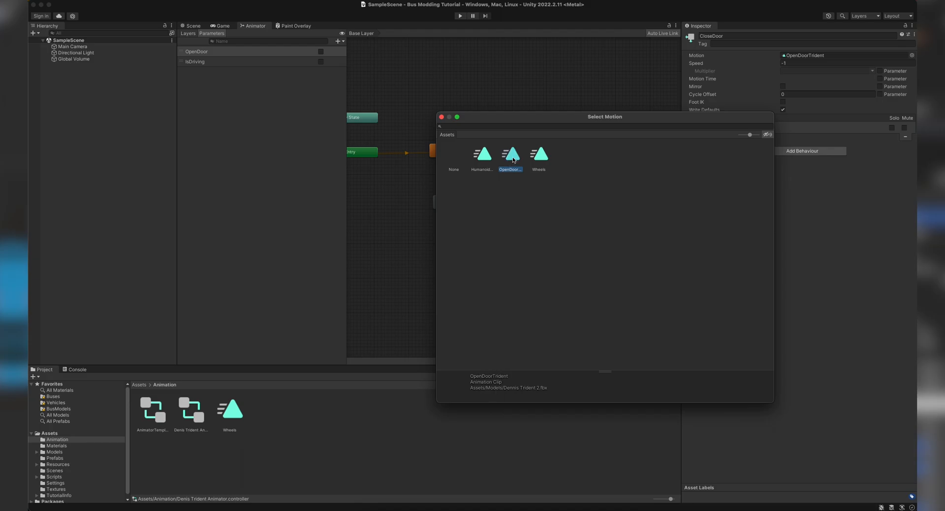
- Confirm the OpenDoorTrident clip as the CloseDoor state's motion
double_click(513, 160)
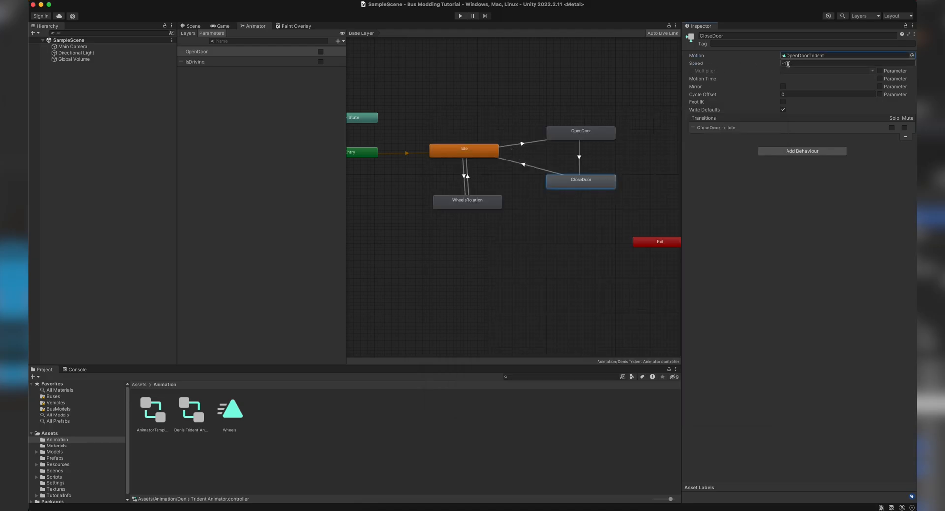
key(Return)
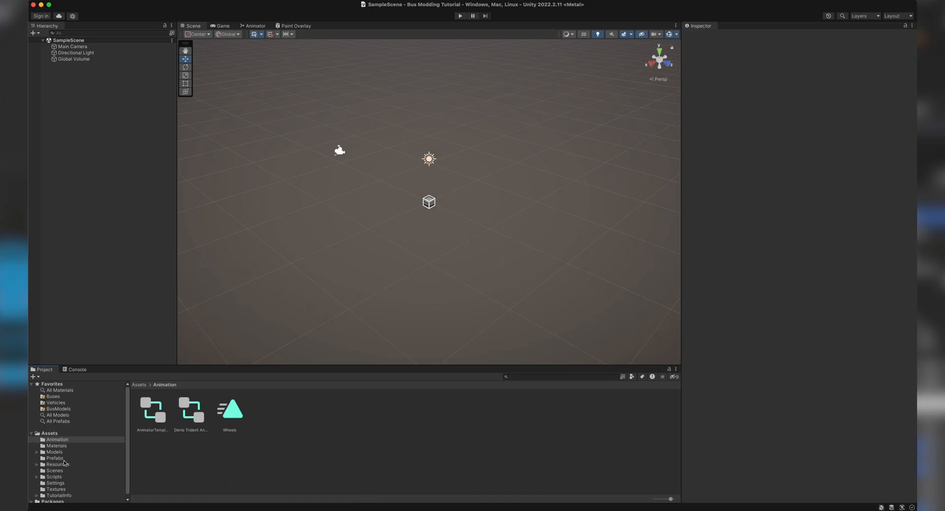
- Add the Dennis Trident 2 model and the Bus Space Medium prefab to the scene
click(54, 451)
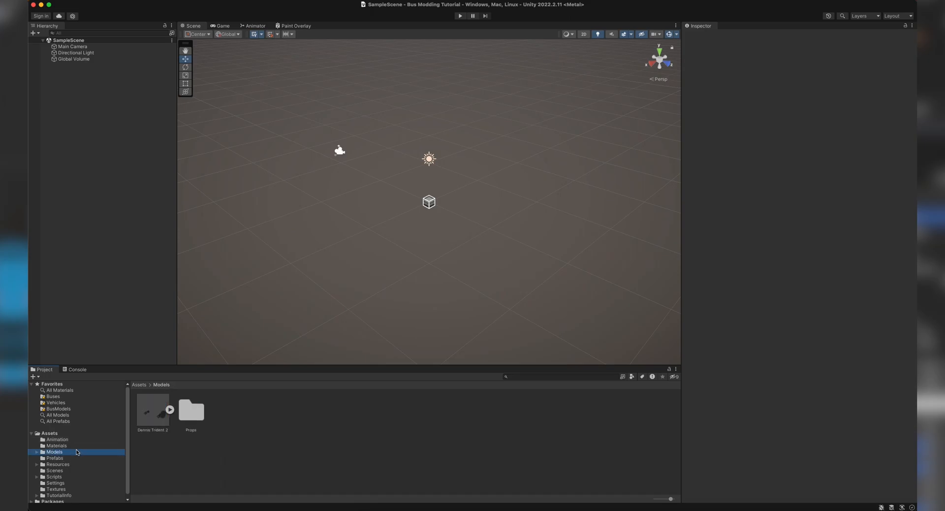
drag(168, 414, 101, 259)
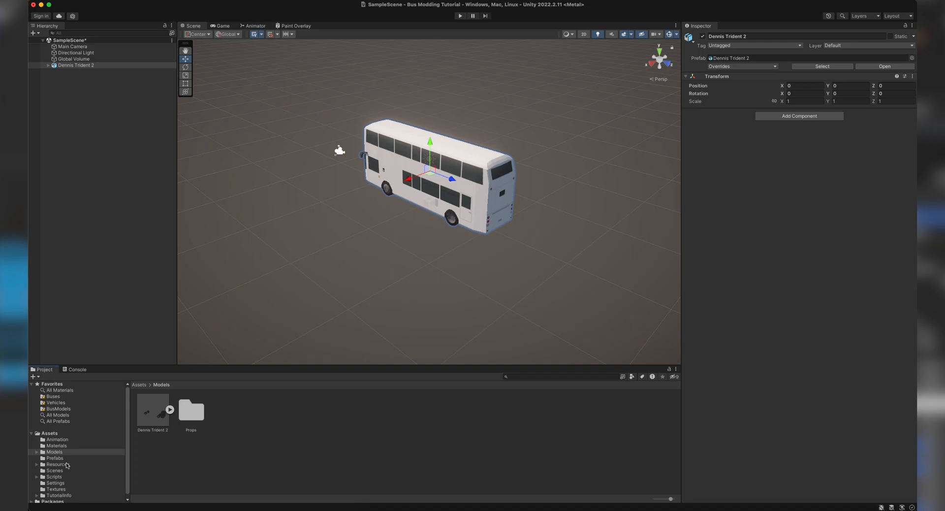
scroll(67, 465, down, 1)
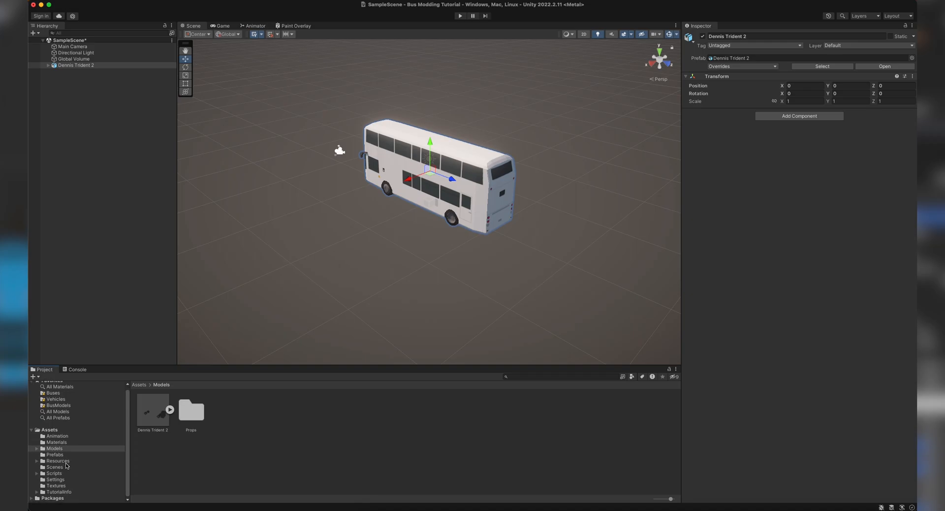
click(56, 455)
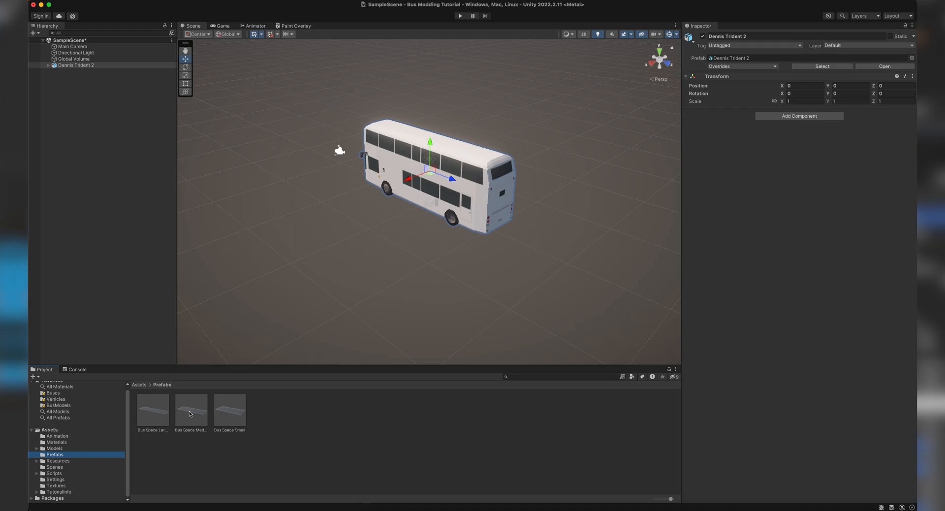
drag(190, 414, 99, 190)
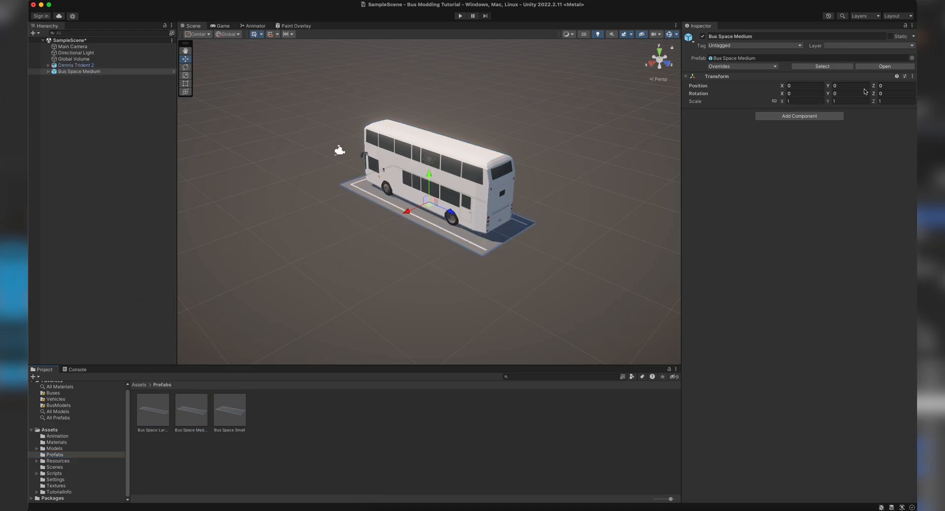
- Focus on the Dennis Trident 2 in the scene and examine how it sits on the medium bus space
mouse_move(449, 105)
right_down()
mouse_move(500, 116)
mouse_move(420, 128)
mouse_move(417, 228)
right_up()
click(406, 129)
key(f)
middle_drag(417, 228, 529, 246)
right_drag(530, 246, 460, 247)
middle_drag(362, 246, 568, 229)
right_drag(568, 228, 525, 237)
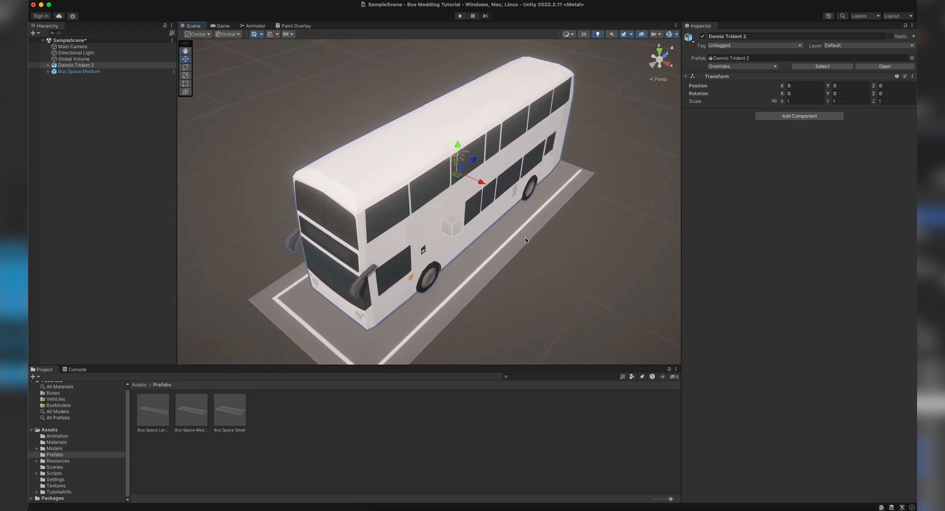
- Check the bus's fit within the parking space outline from the top and its orientation from the front and side
click(659, 51)
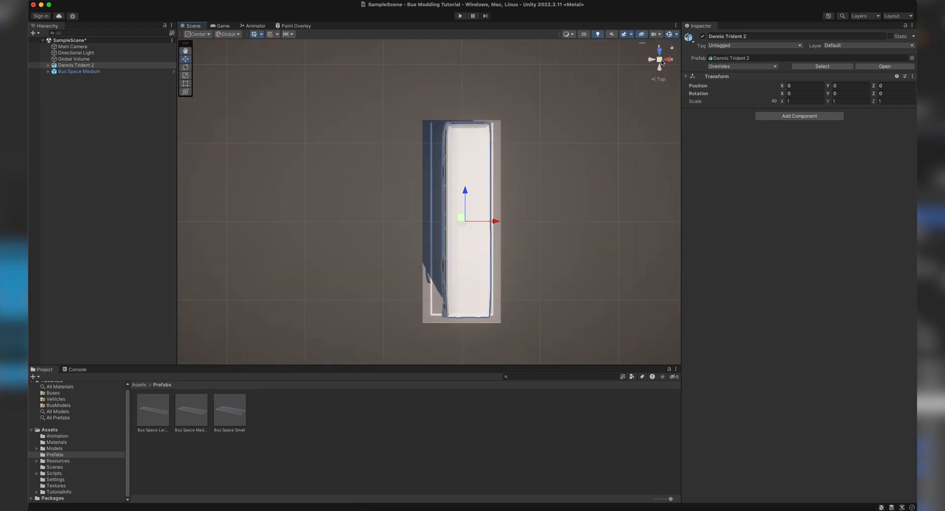
right_drag(540, 143, 494, 206)
alt+drag(494, 205, 374, 96)
alt+drag(393, 138, 515, 159)
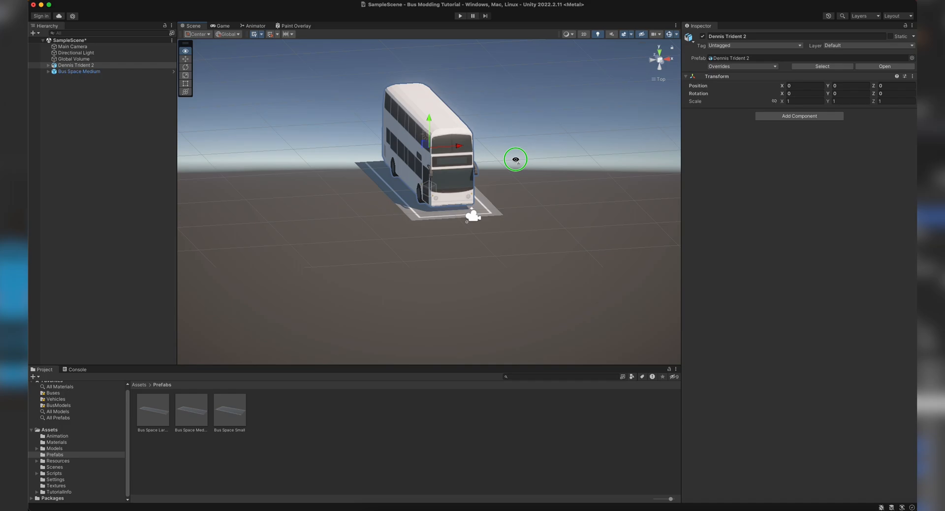
alt+drag(516, 159, 369, 158)
click(487, 214)
scroll(413, 191, up, 3)
middle_drag(413, 190, 438, 220)
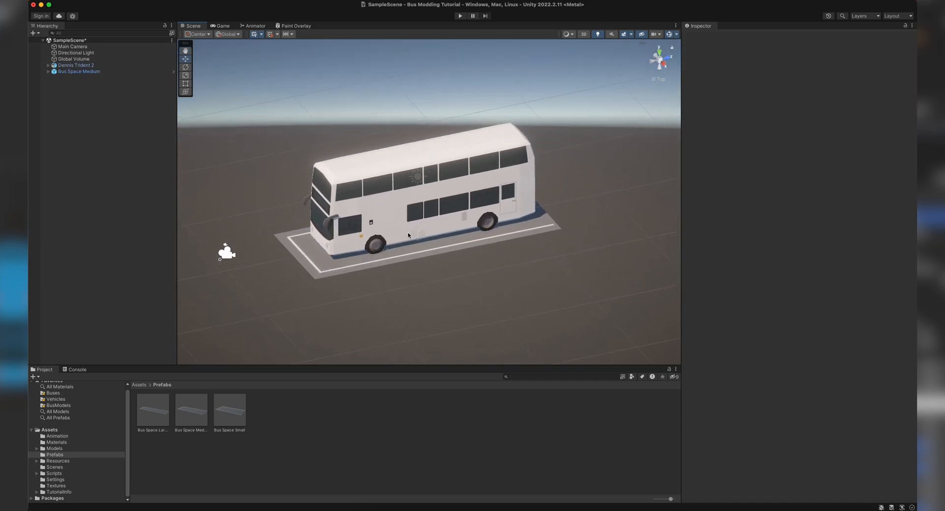
click(658, 61)
right_drag(470, 198, 501, 194)
middle_drag(471, 214, 577, 178)
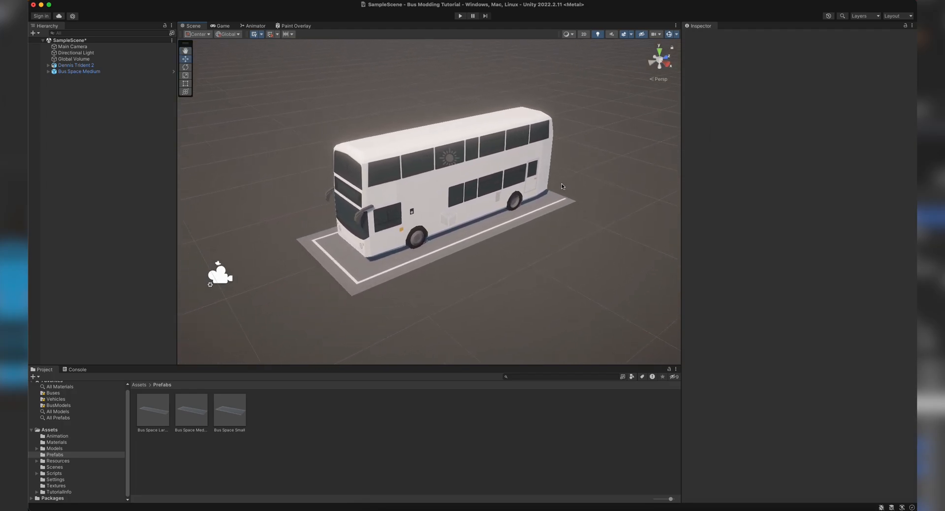
- Rename the bus's dennis trident mesh child object as Model and add a Mesh Collider component to it
click(48, 66)
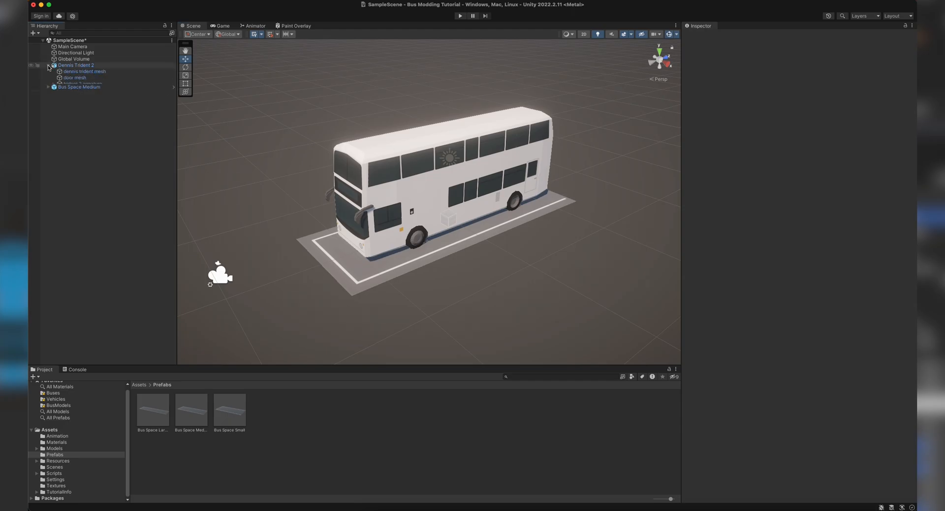
click(74, 71)
right_click(84, 73)
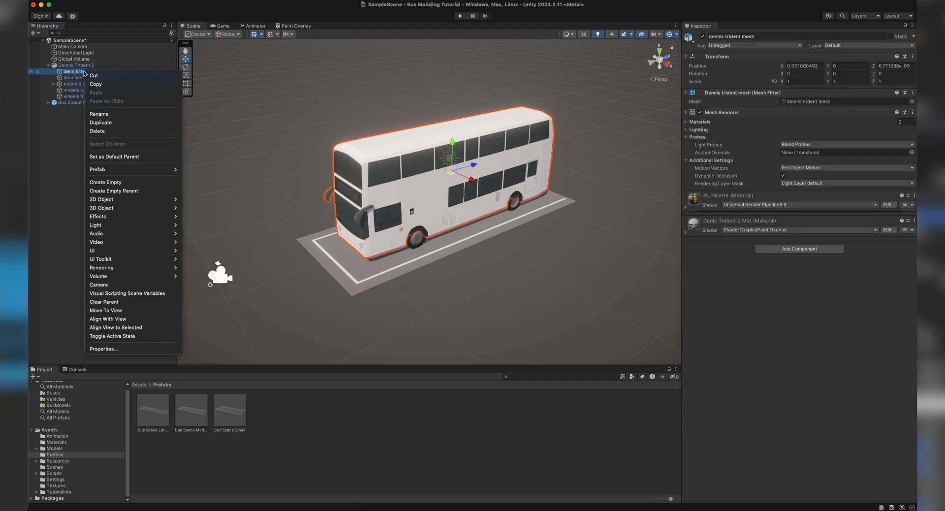
click(100, 114)
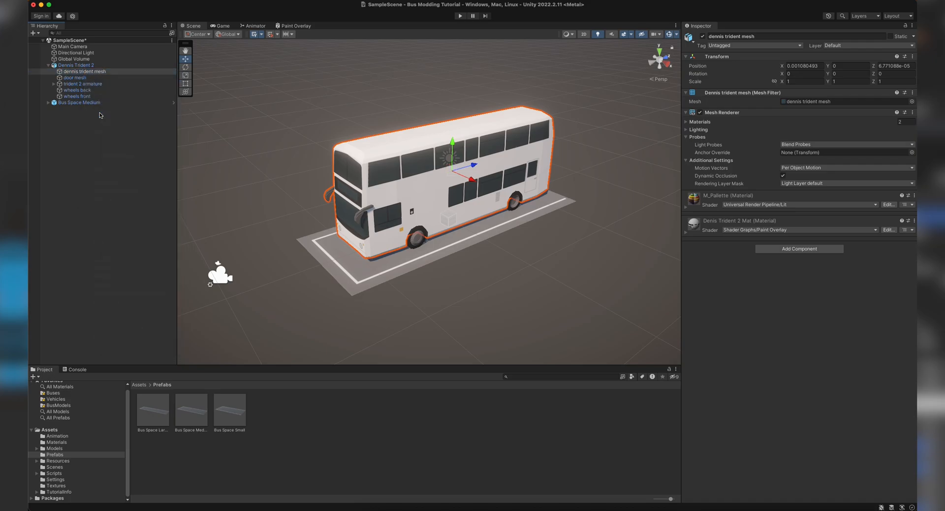
click(100, 115)
click(87, 73)
right_click(86, 73)
click(102, 115)
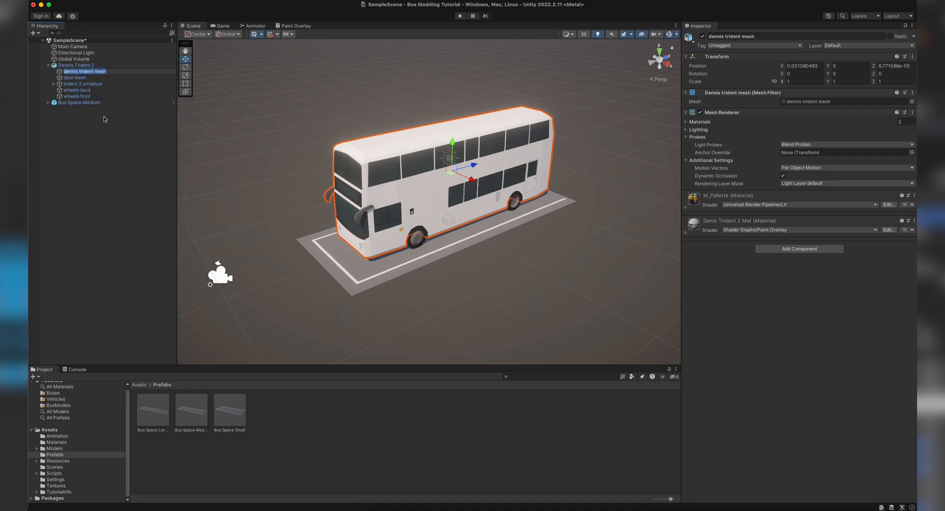
text(Model)
key(Return)
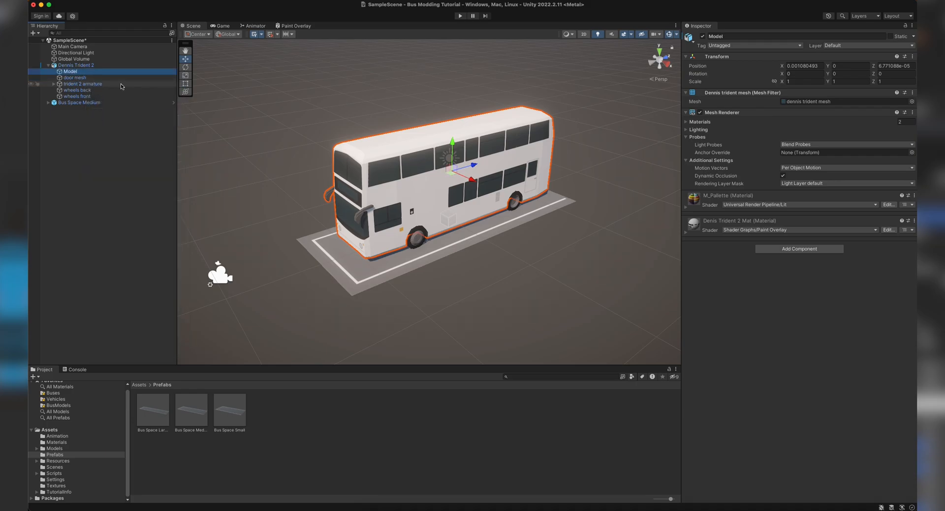
text(Mesh Coll)
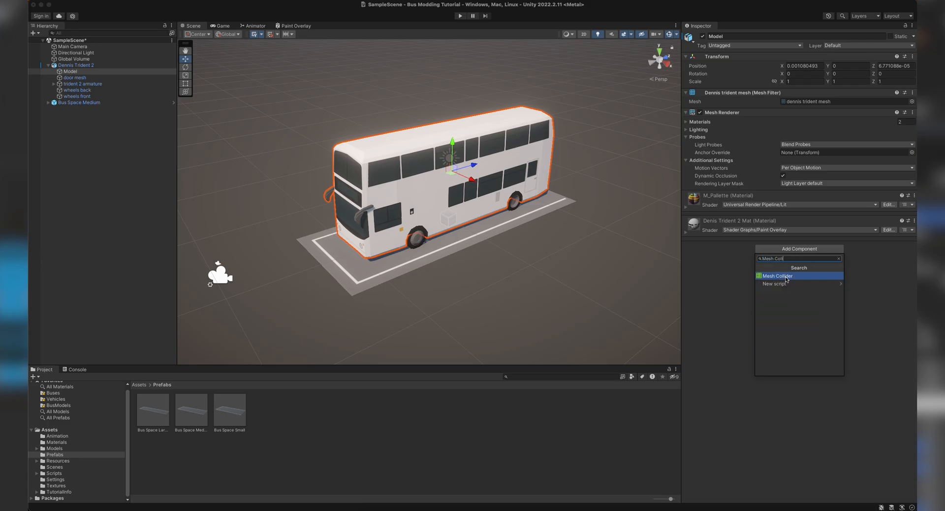
click(782, 276)
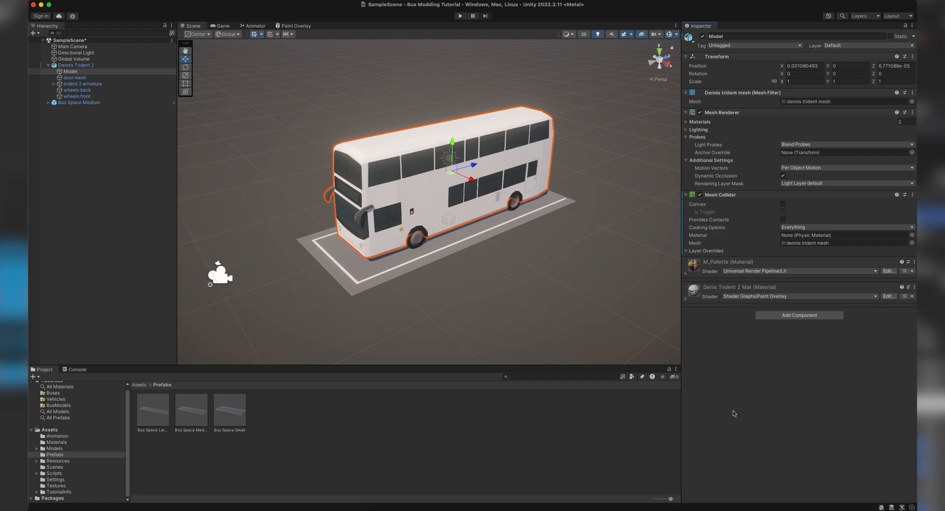
- Add an Animator component to the Dennis Trident 2 root object and assign the Denis Trident Animator controller
click(67, 66)
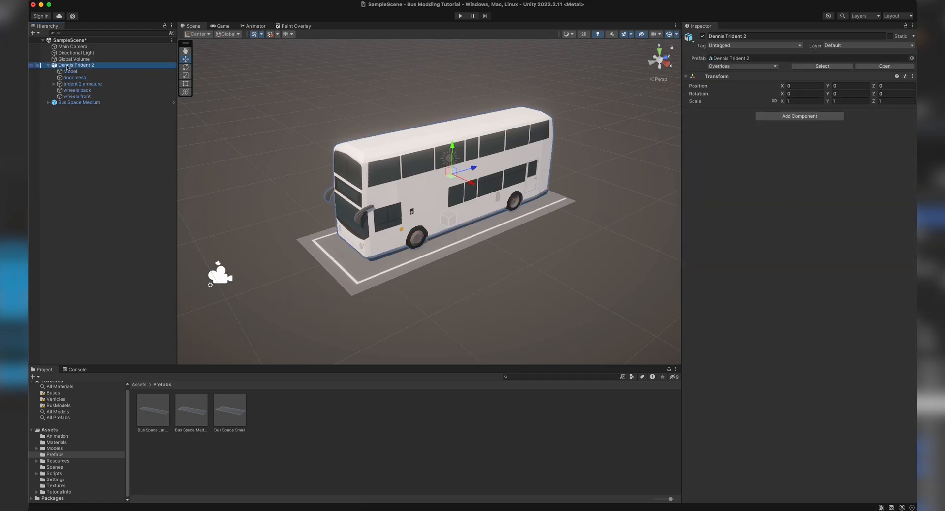
click(789, 119)
text(Animato)
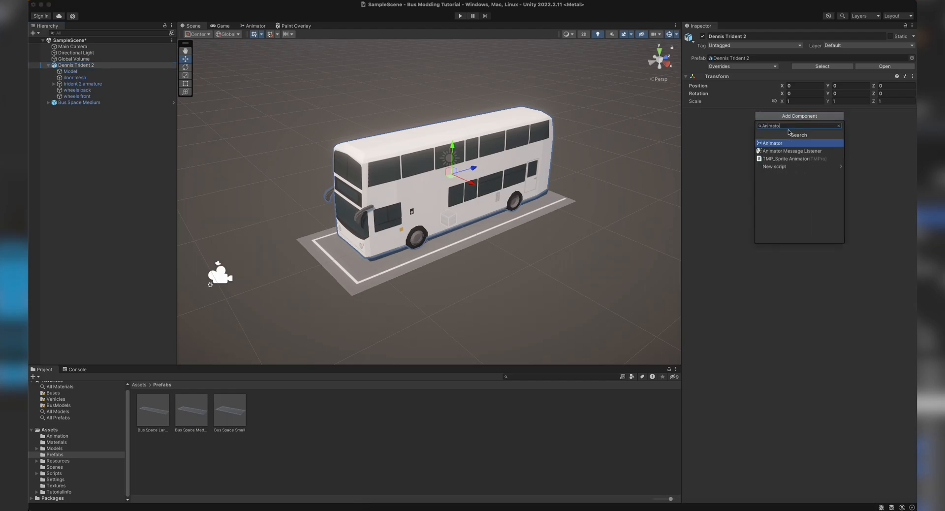
key(Return)
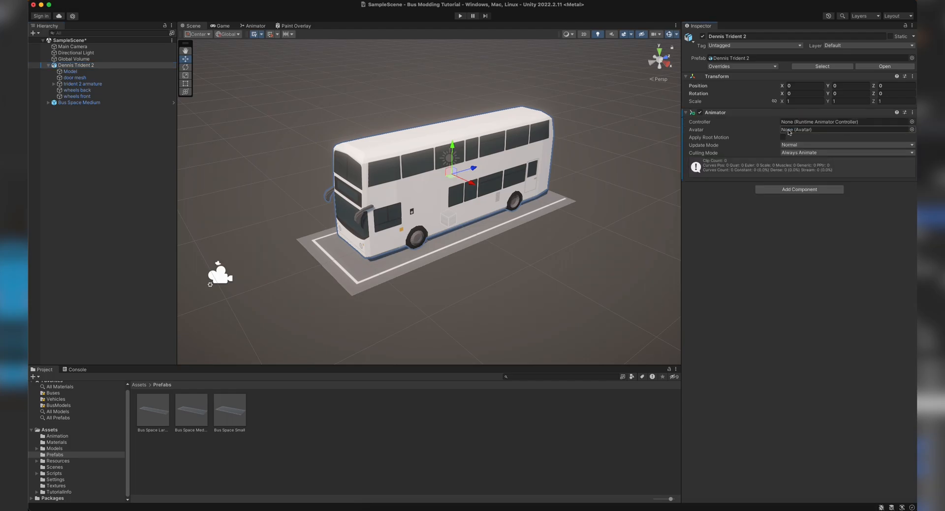
click(911, 121)
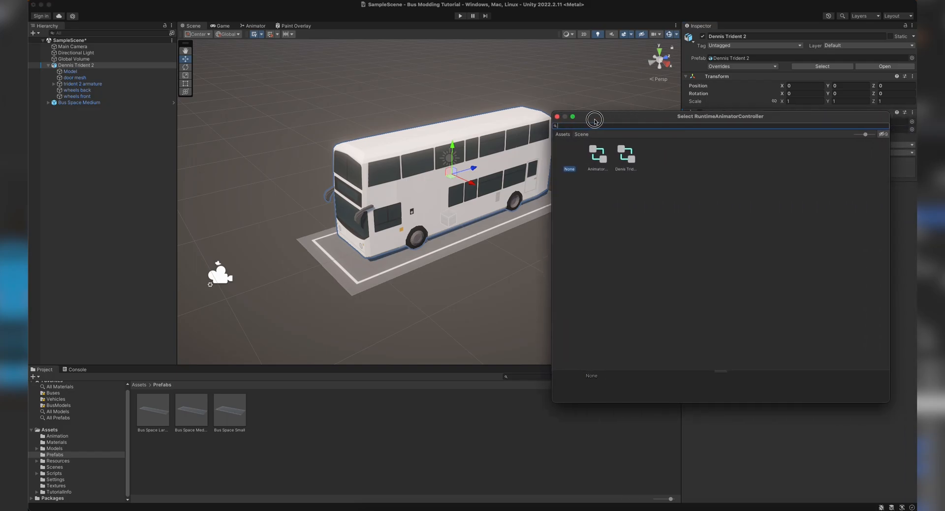
click(588, 164)
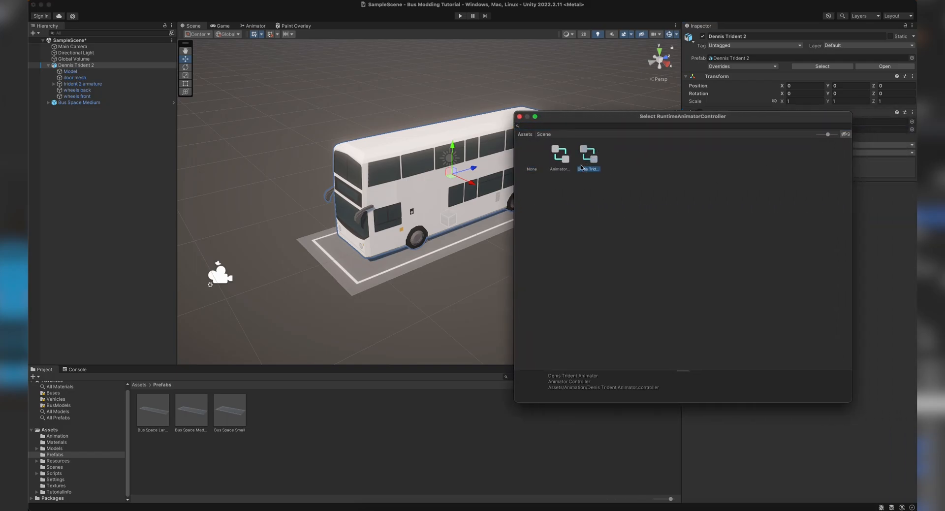
double_click(588, 154)
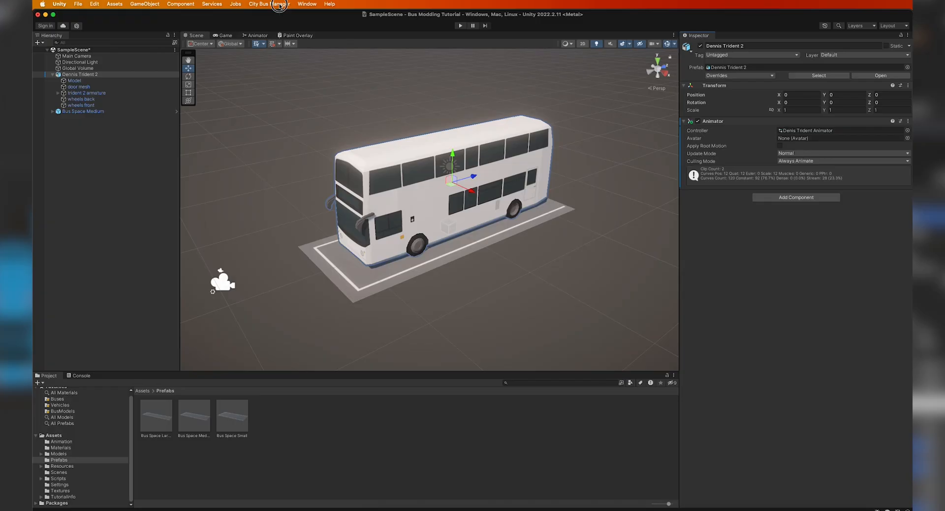
- Open the City Bus Manager Mod Editor and create a new mod
click(279, 4)
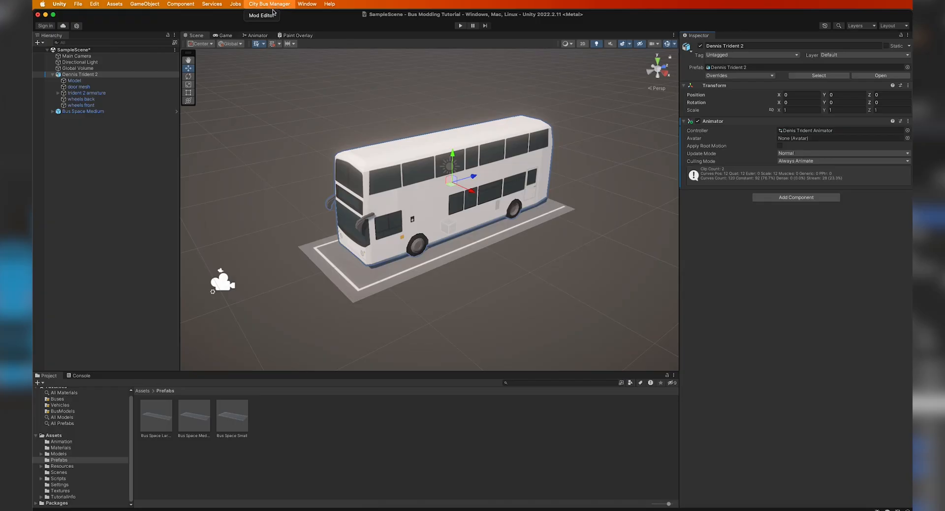
click(262, 15)
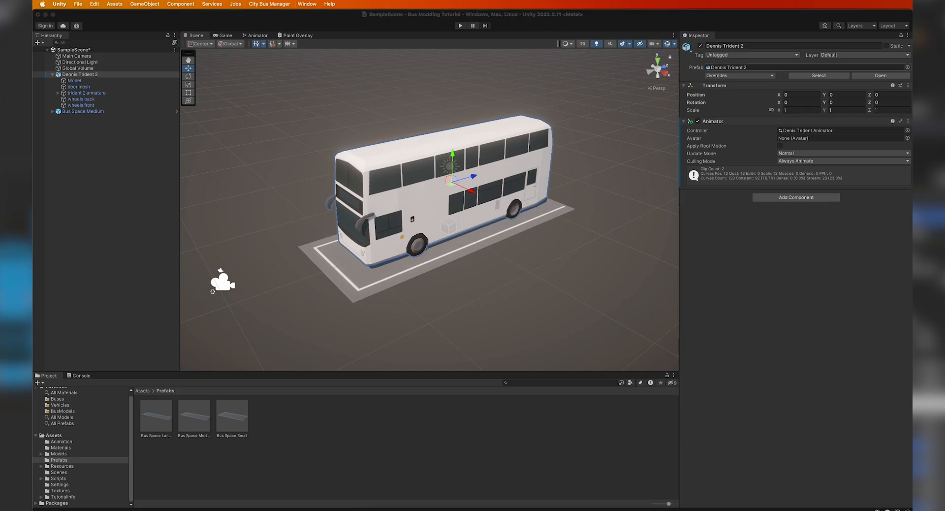
drag(451, 97, 449, 114)
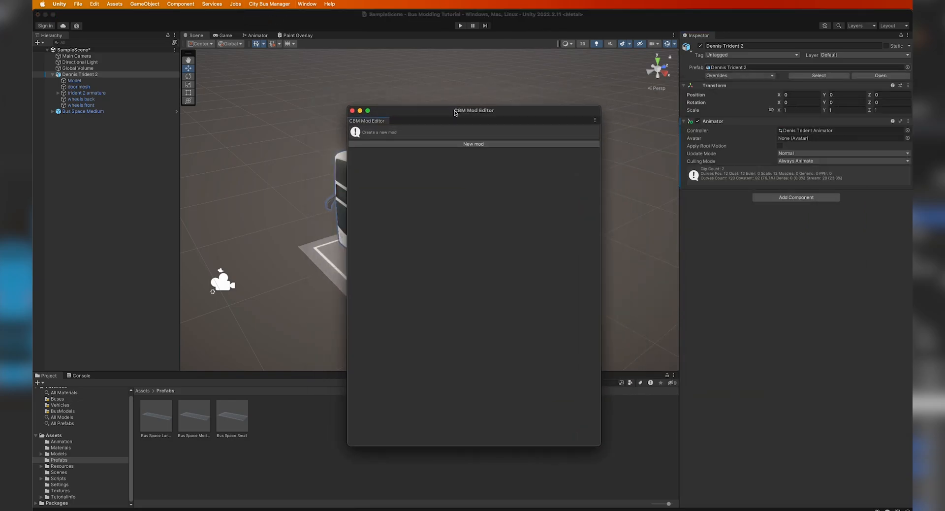
click(463, 144)
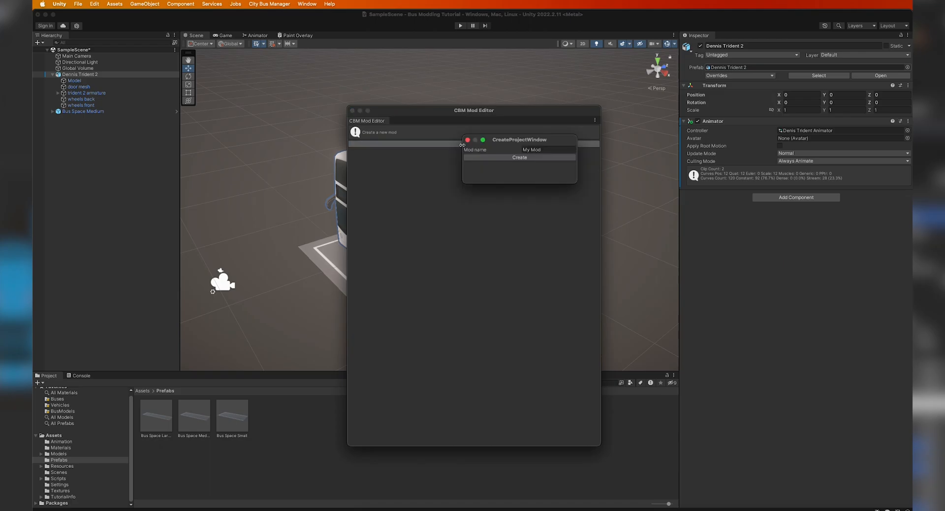
click(545, 150)
text(D)
click(513, 157)
- Enter "Bus Mod Trident 2" as the mod's description and set the in-game bus name to Denis Trident 2
click(423, 160)
text(Bus Mod Trident 2)
scroll(448, 221, down, 2)
double_click(448, 219)
key(BackSpace)
- Set total capacity to 70, seating capacity to 50, max fuel to 100, fuel consumption to 20 and construction year to 1990
key(Tab)
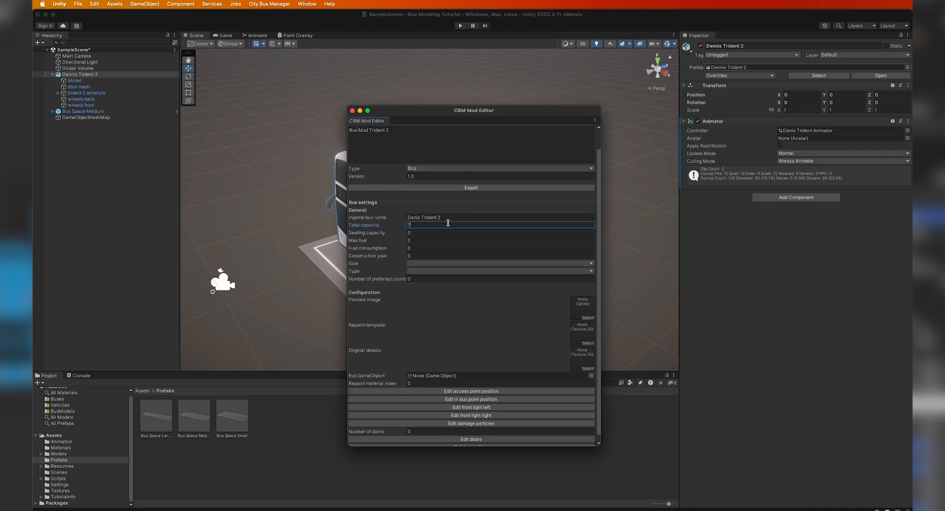
click(433, 234)
click(430, 240)
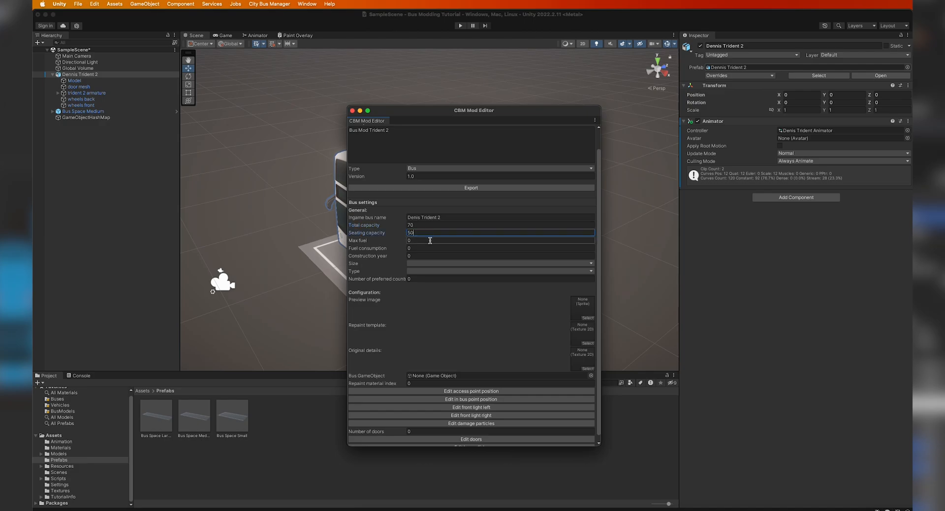
text(100)
click(428, 248)
text(20)
click(428, 256)
text(1990)
- Set the bus size to Medium and the bus type to Double Decker
click(430, 263)
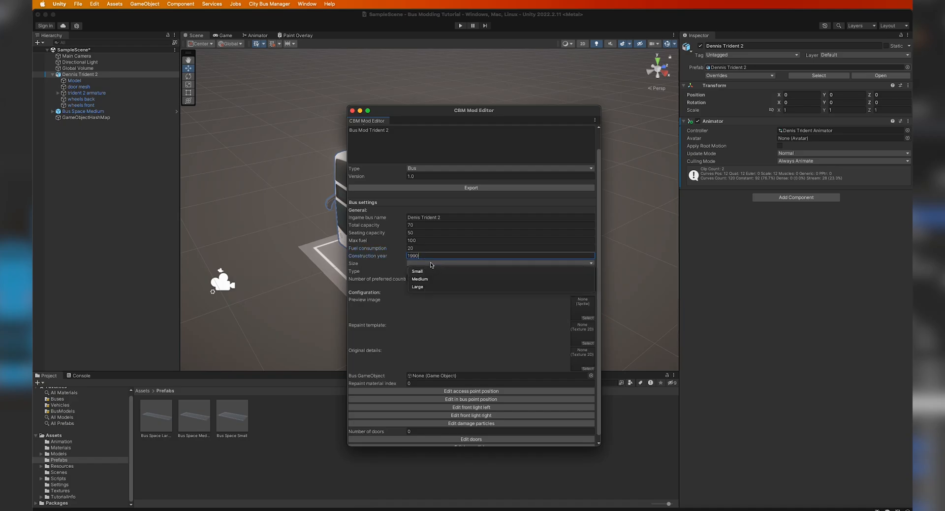
click(426, 279)
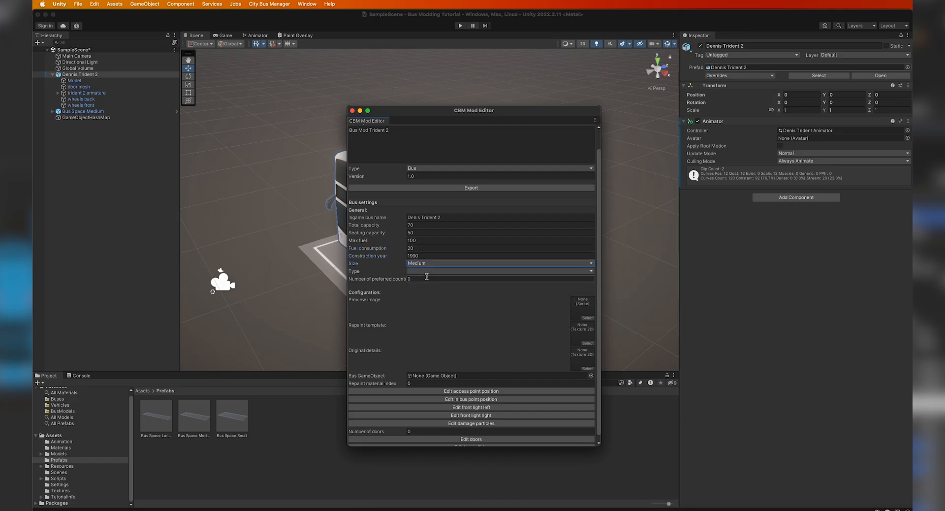
click(426, 271)
click(429, 286)
- Assign the Dennis Trident repaint texture as the repaint template and the Dennis Trident detail texture as the original details
scroll(432, 292, down, 1)
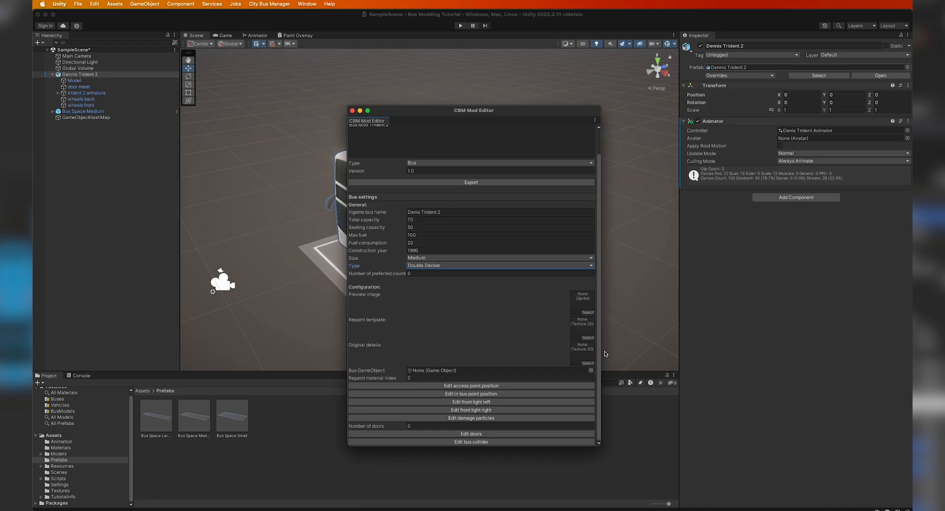
click(588, 337)
text(rep)
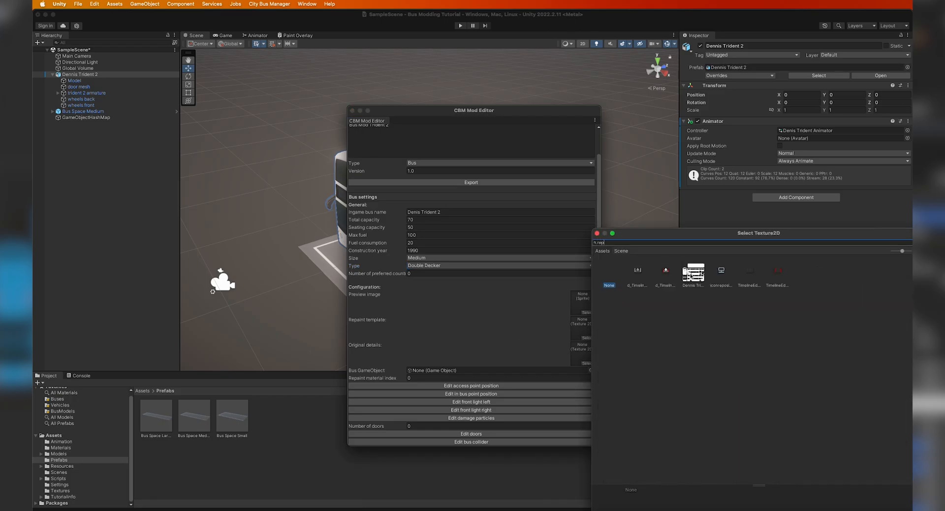
double_click(692, 273)
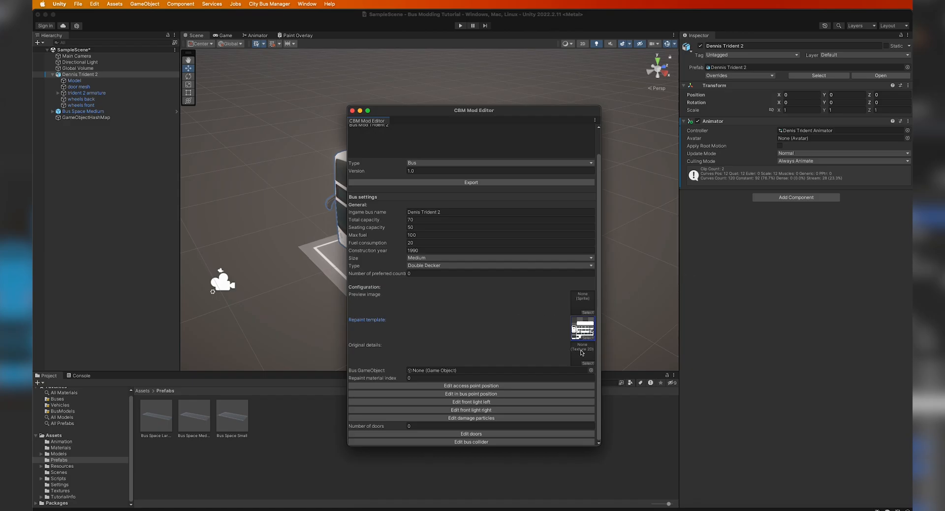
click(588, 363)
text(deta)
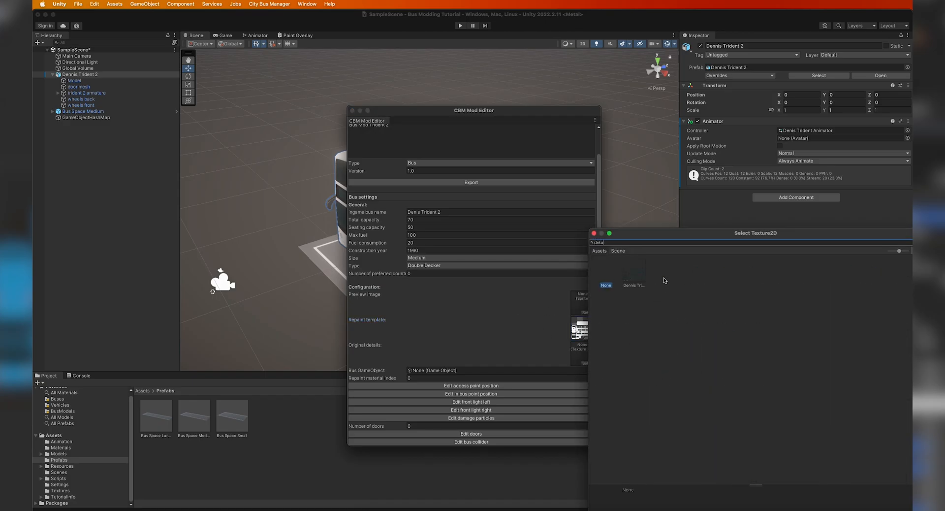
text(il)
double_click(635, 274)
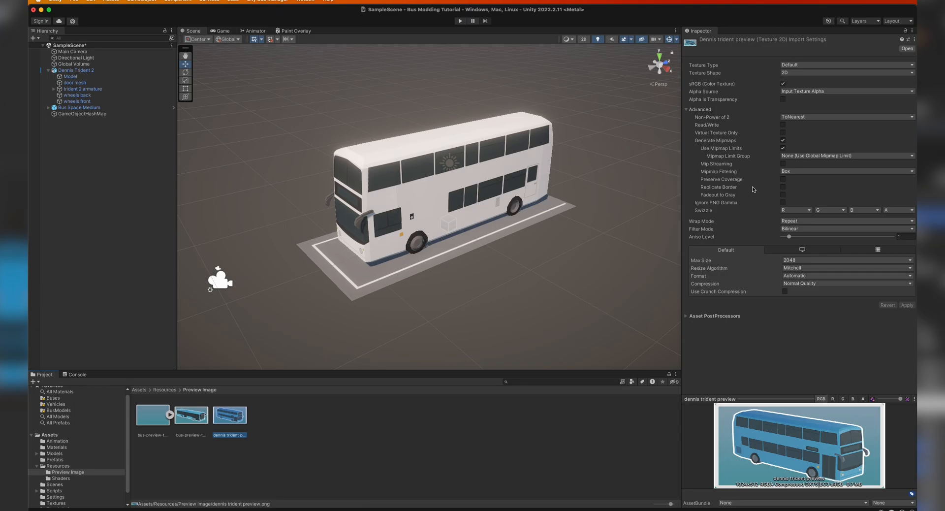
- Set the dennis trident preview texture's type to Sprite (2D and UI) and assign it as the mod's preview image
click(798, 65)
click(807, 90)
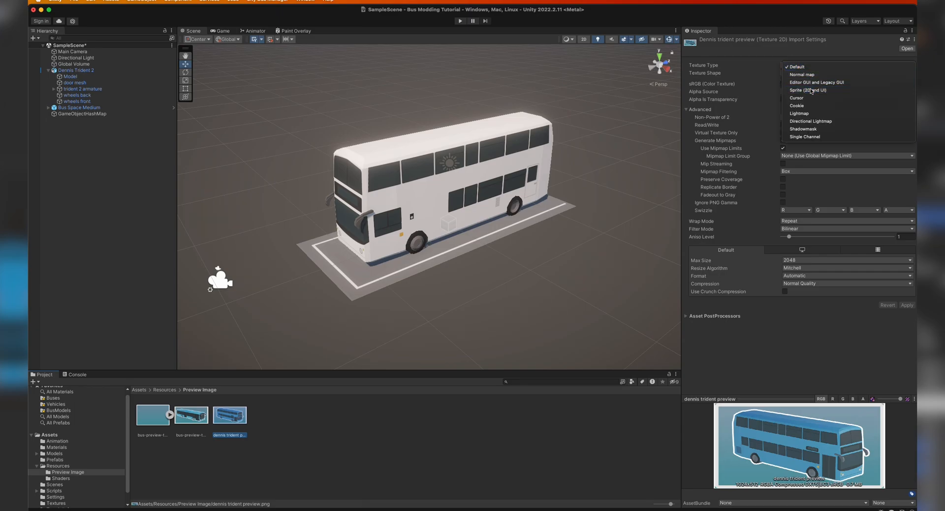
click(909, 275)
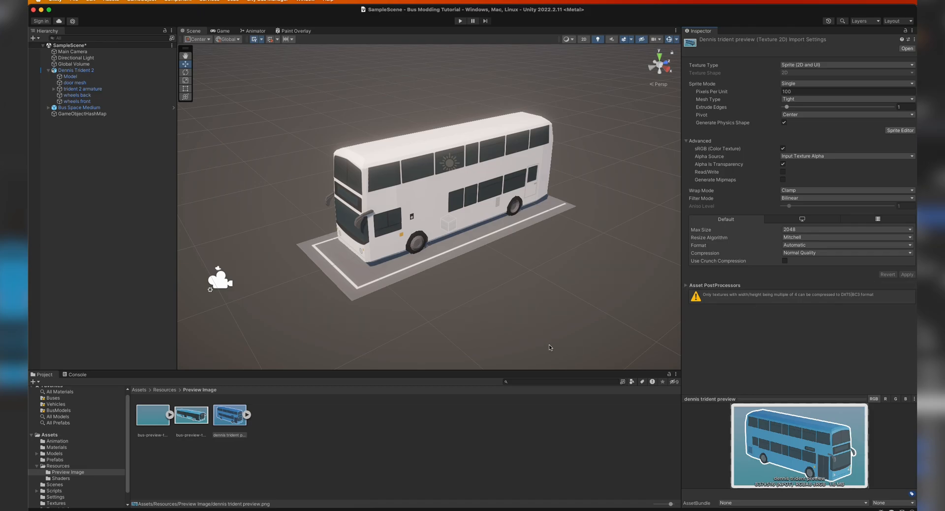
key(super+grave)
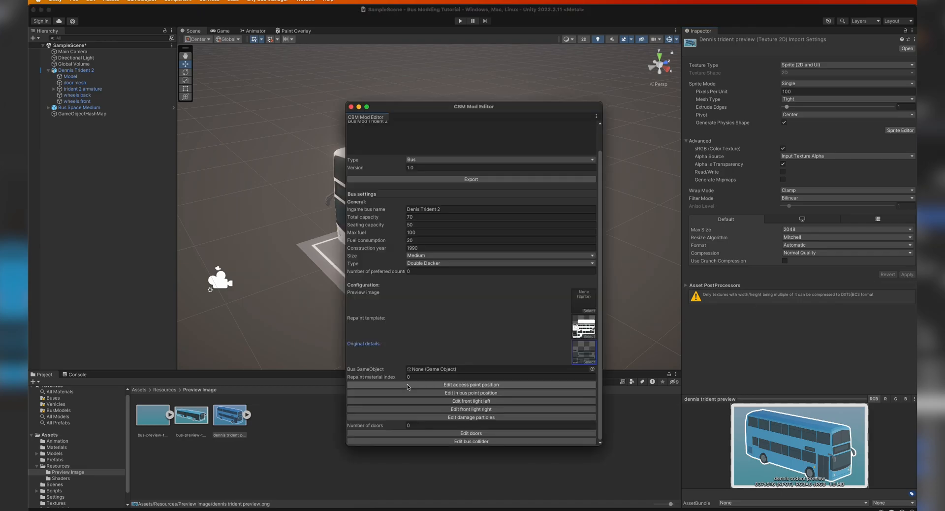
click(589, 311)
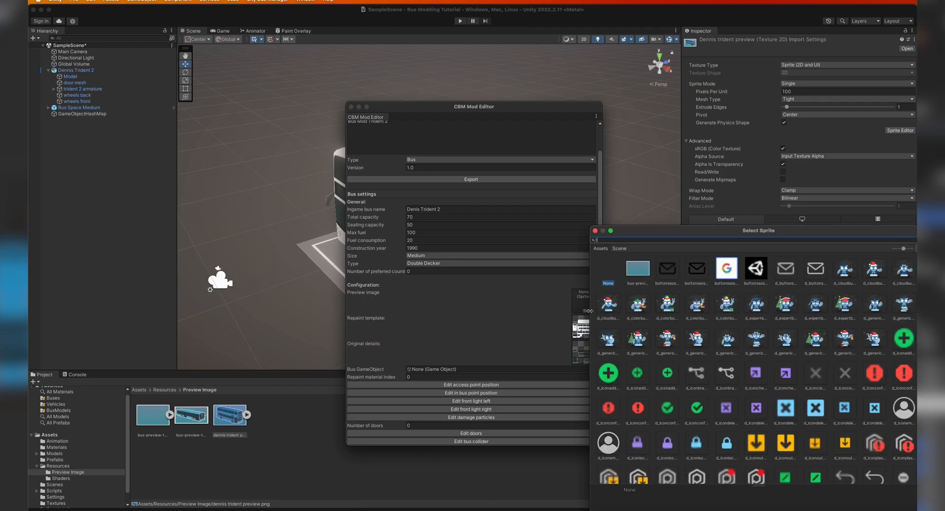
key(Return)
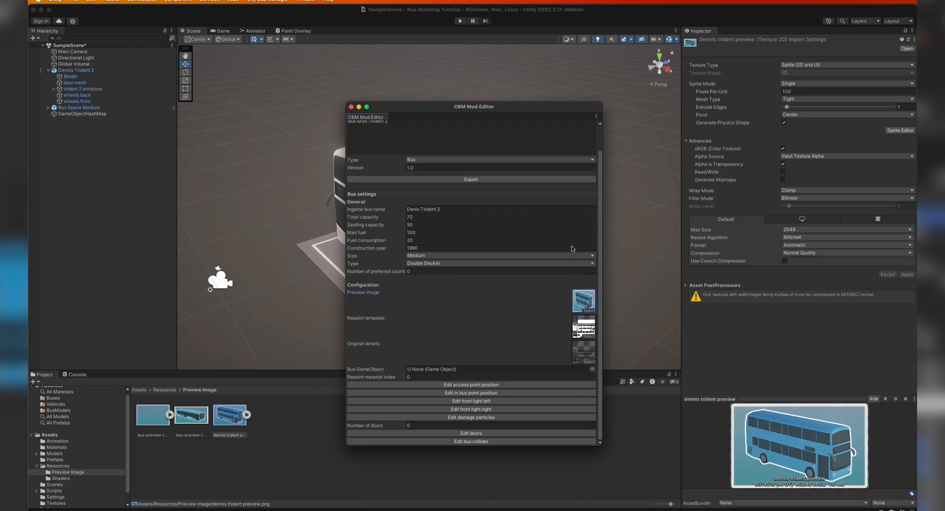
- Assign the scene's Dennis Trident 2 object as the bus GameObject and set the repaint material index to 1
click(90, 71)
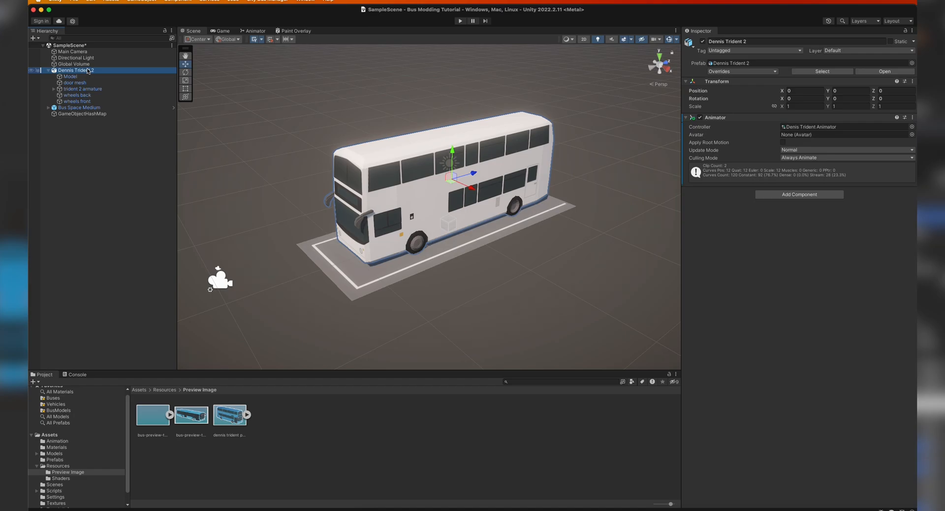
key(super+grave)
drag(450, 340, 449, 368)
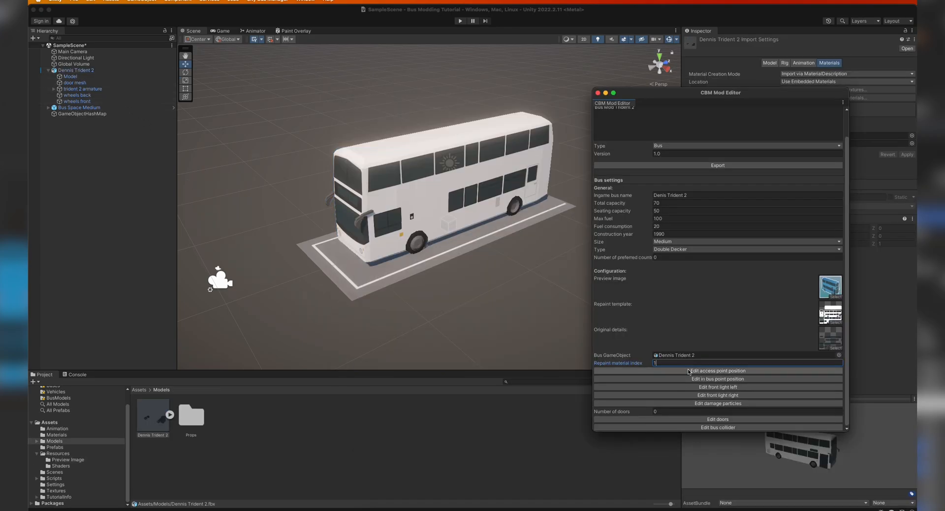
- Place the access point on the ground just outside the front door, at about X -1.65, Y 0, Z -4.20
click(689, 371)
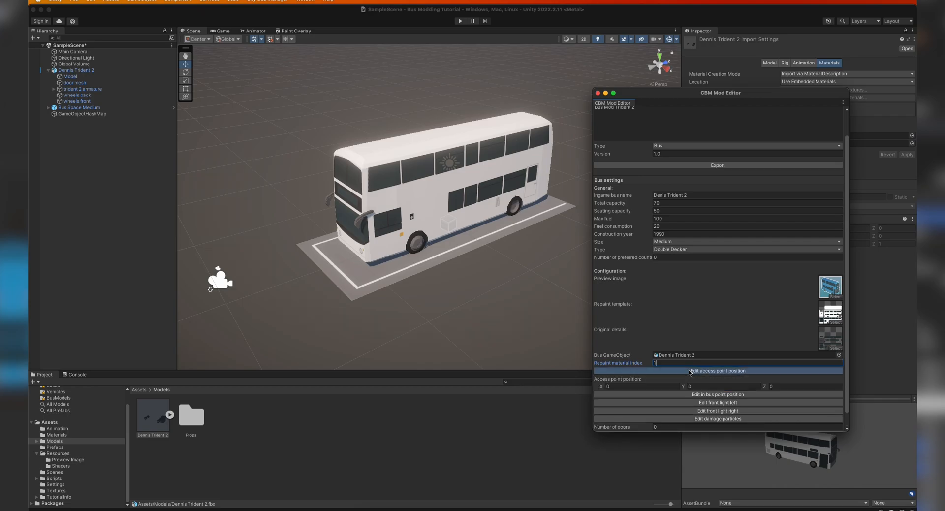
alt+drag(481, 299, 517, 265)
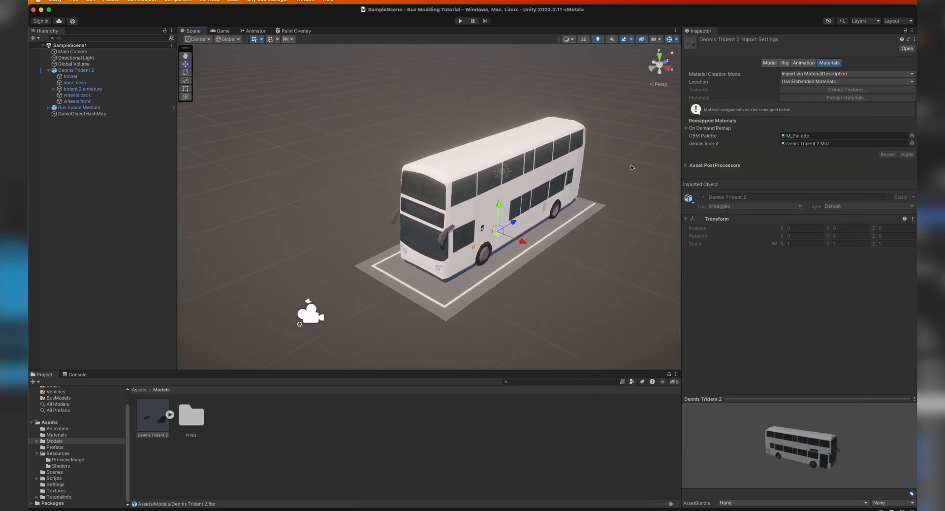
click(661, 58)
click(658, 65)
click(504, 182)
drag(504, 182, 468, 280)
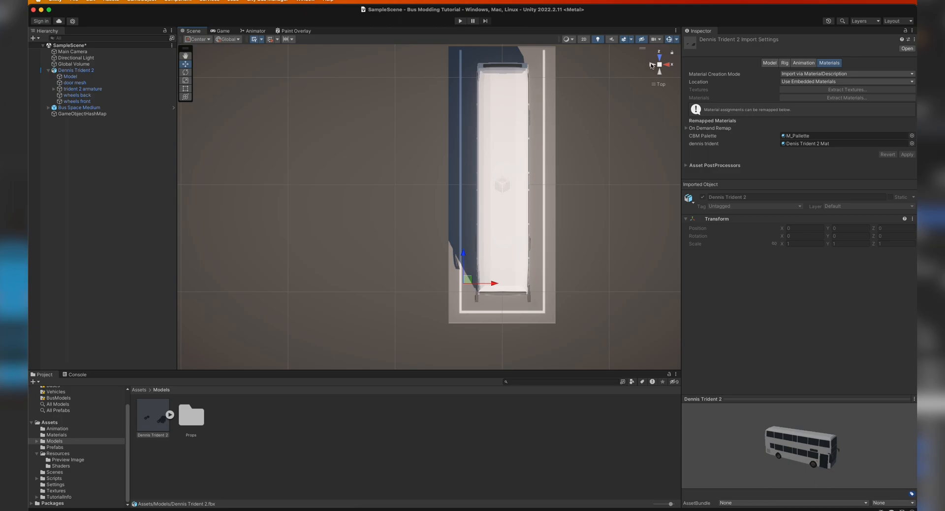
click(651, 65)
scroll(524, 229, up, 5)
drag(524, 229, 510, 228)
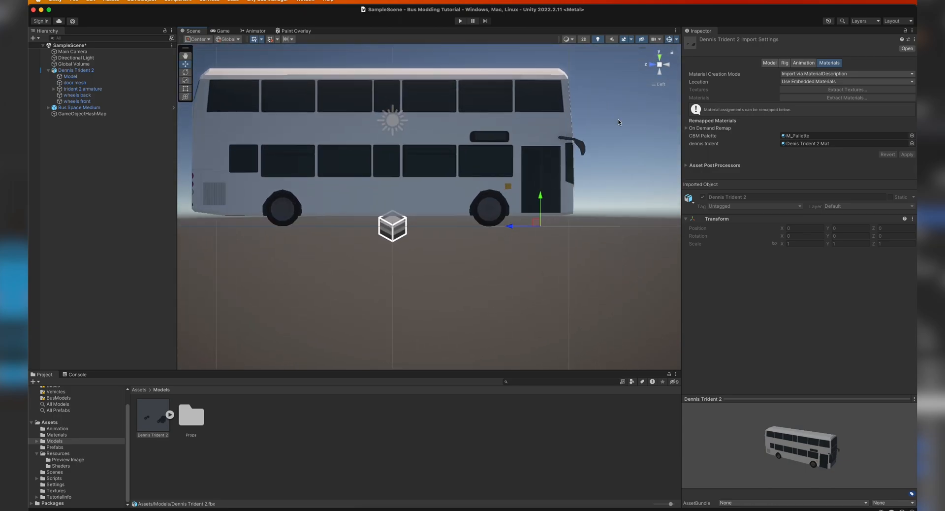
click(657, 60)
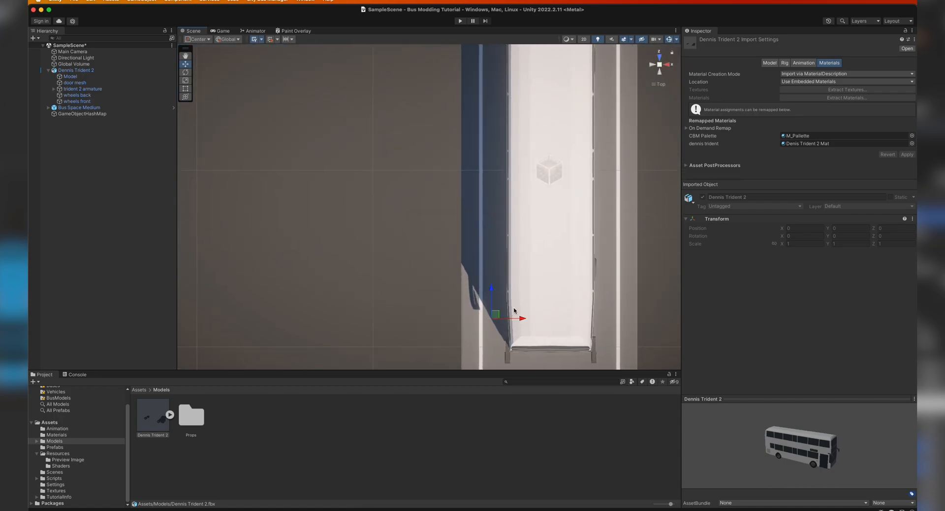
alt+drag(519, 295, 652, 157)
key(super+grave)
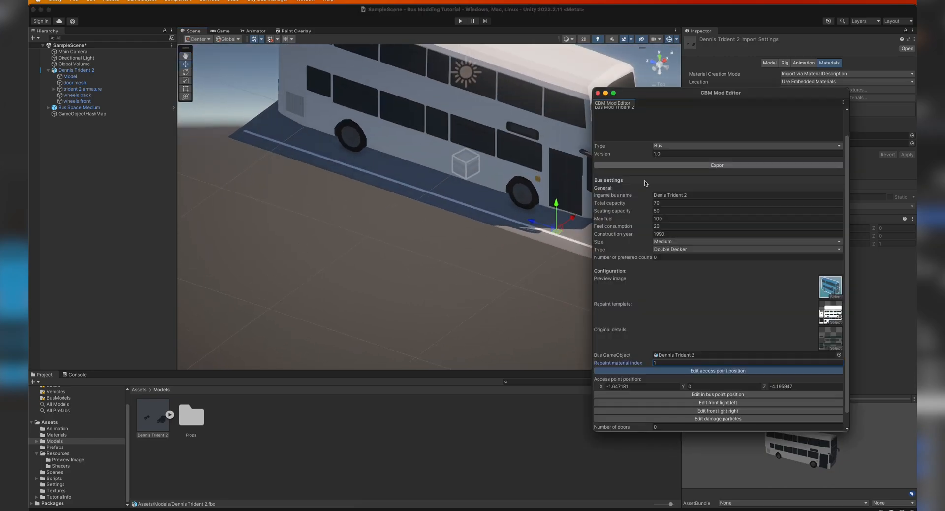
click(715, 372)
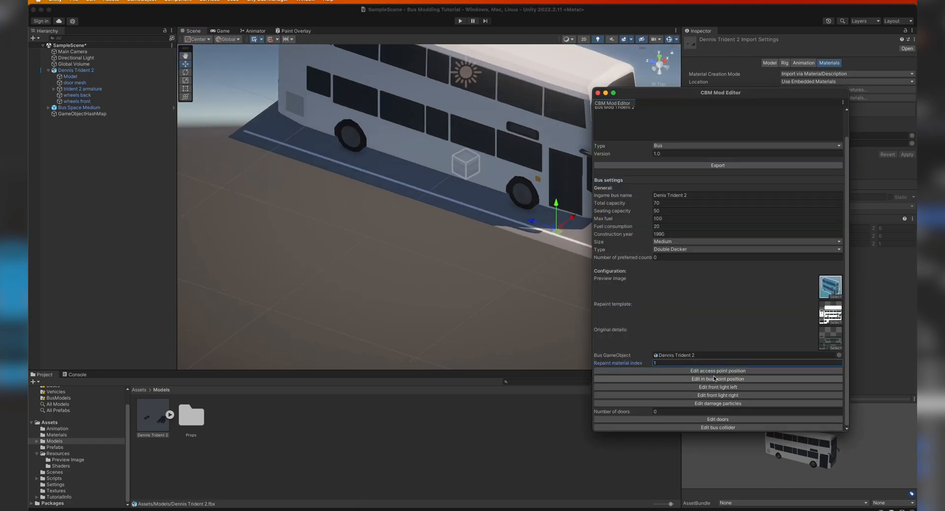
- Place the in-bus point just inside the front door at floor height, at about X -0.95, Y 0.41, Z -4.22
click(714, 382)
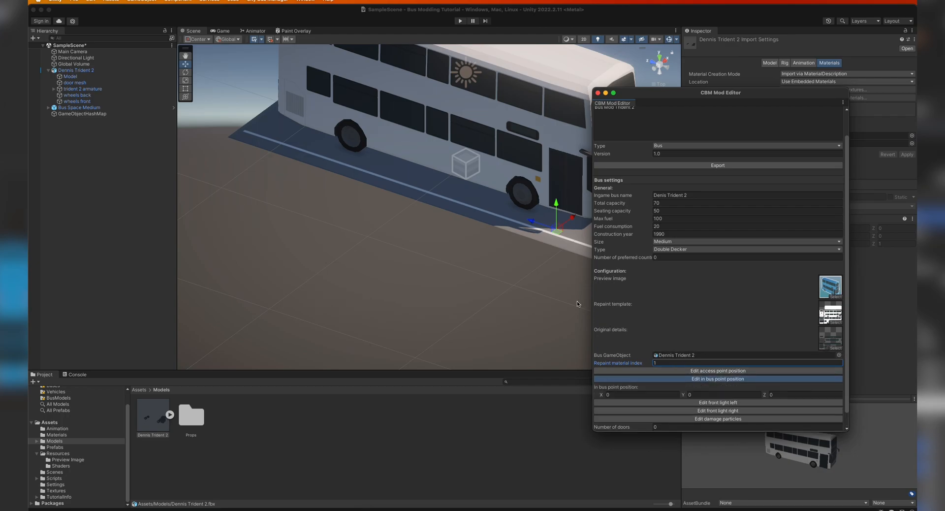
click(500, 222)
click(654, 70)
drag(401, 216, 542, 212)
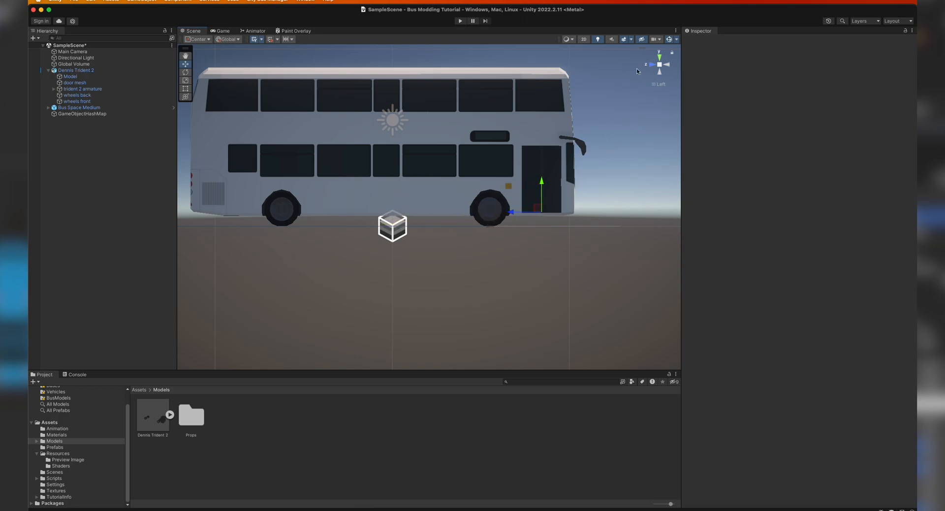
click(660, 56)
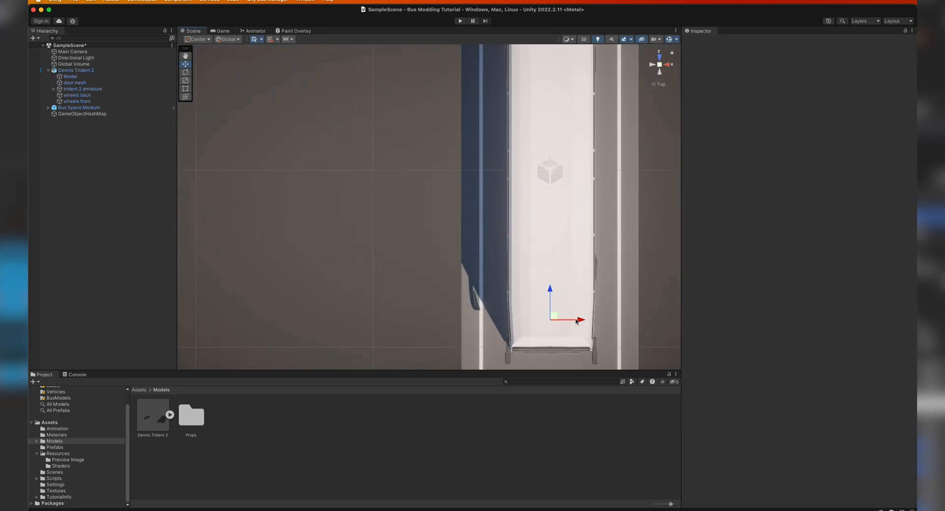
drag(552, 319, 545, 320)
right_drag(450, 338, 570, 194)
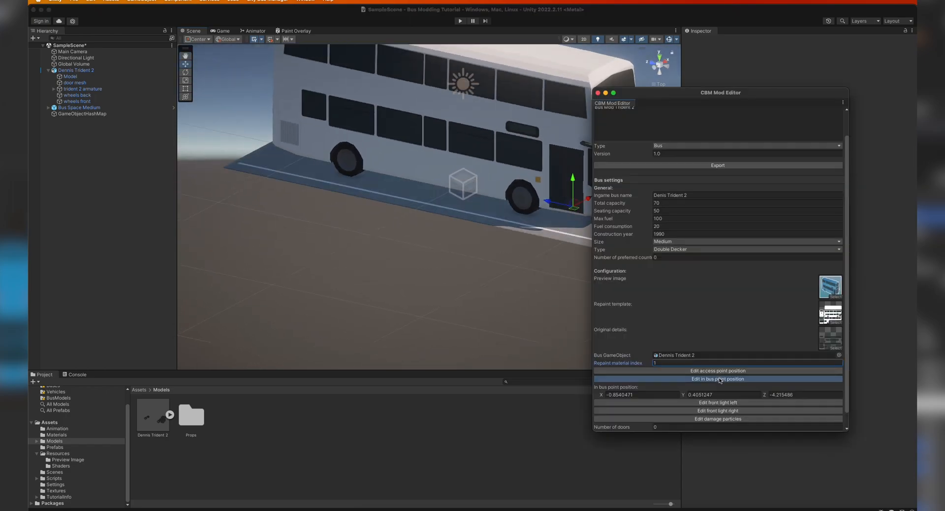
click(719, 380)
- Turn the front left light to face forward and move it to the front end of the bus
click(586, 23)
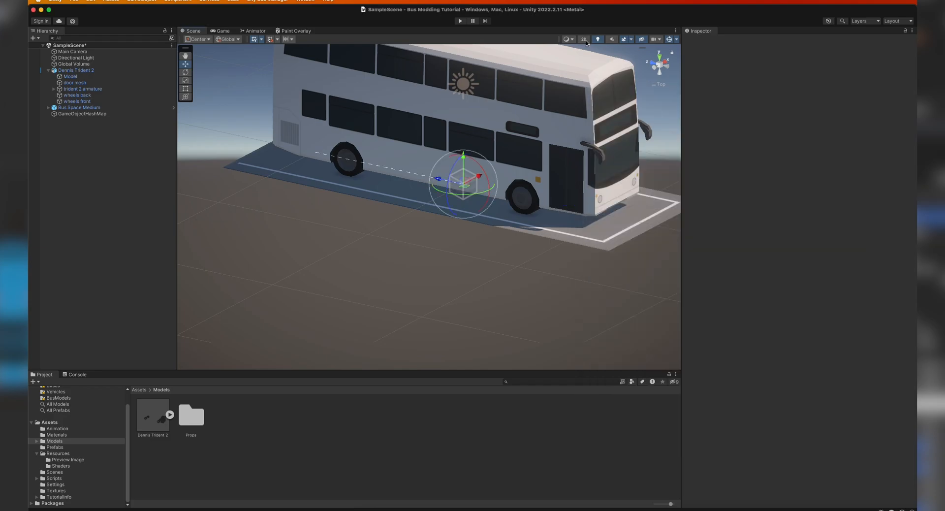
drag(491, 191, 593, 158)
click(659, 57)
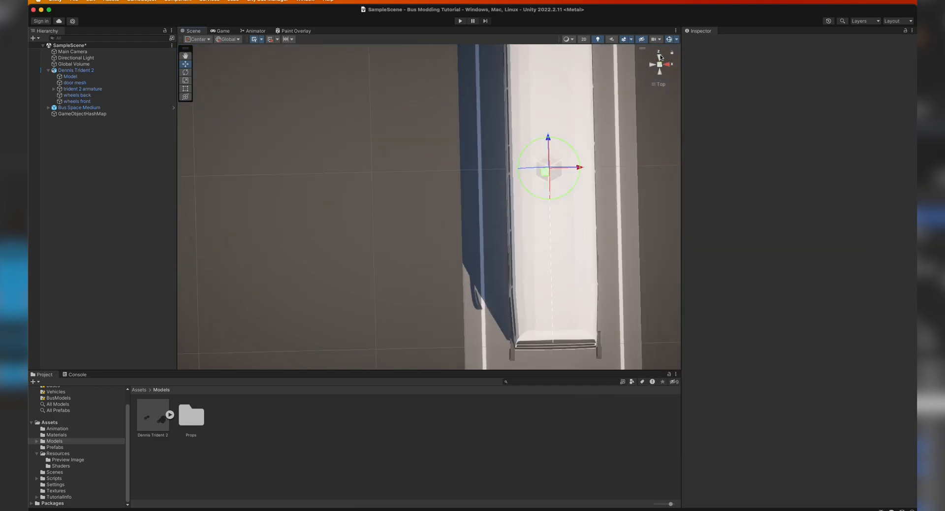
drag(538, 197, 525, 332)
middle_drag(583, 329, 574, 228)
mouse_move(516, 231)
mouse_down()
mouse_move(517, 257)
mouse_move(510, 247)
mouse_up()
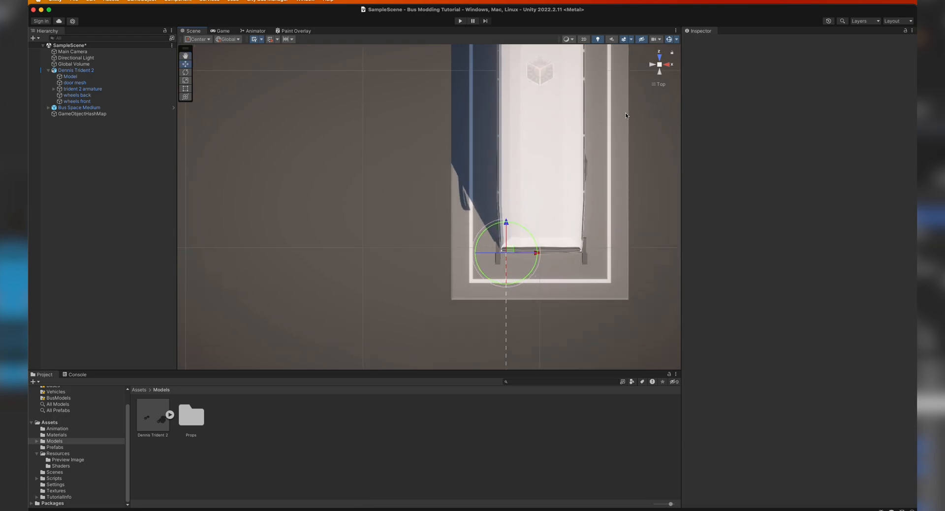
- Align the front left light with the bus's left headlight, adjusting its height and sideways position
click(658, 72)
alt+drag(544, 202, 588, 220)
middle_drag(589, 219, 533, 228)
alt+drag(551, 182, 512, 219)
drag(534, 179, 607, 160)
click(666, 69)
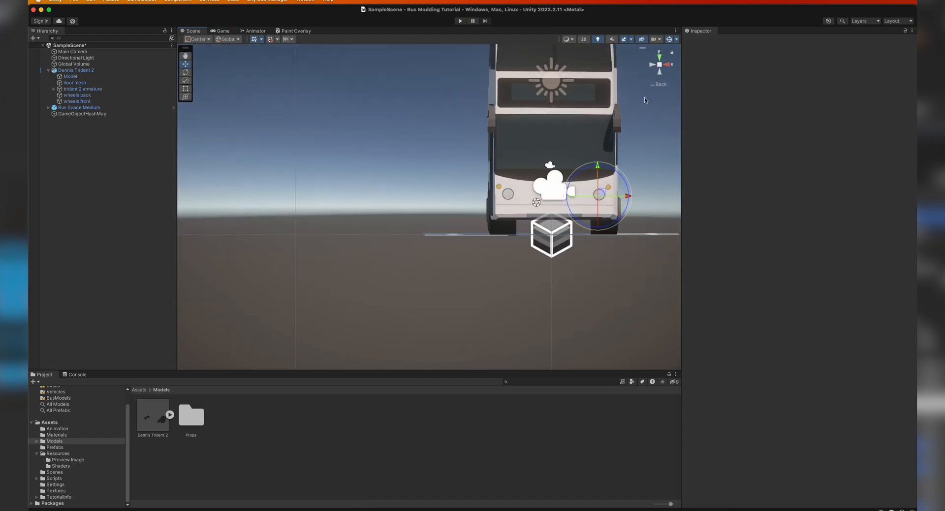
key(super+grave)
click(733, 387)
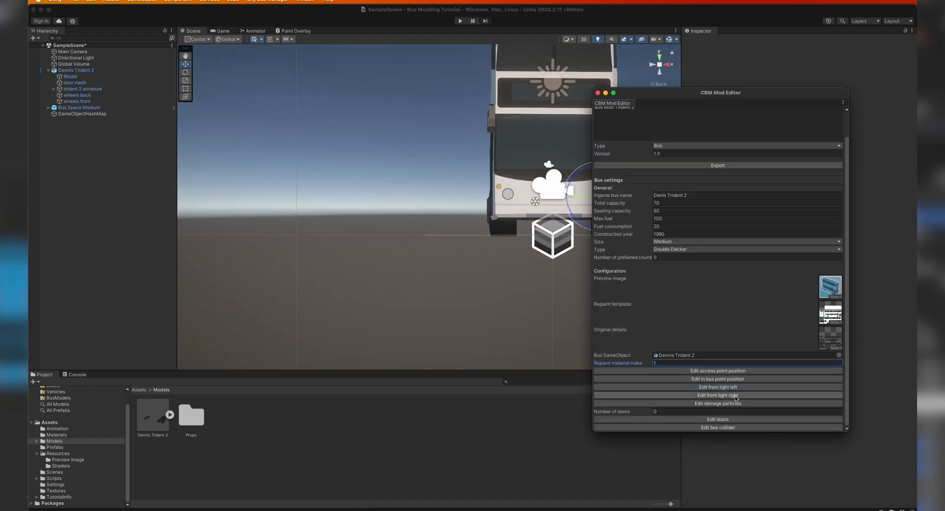
- Place the front right light at the bus's right headlight, about X -0.86, Y 0.77, Z -5.12, with Y rotation 180
click(735, 395)
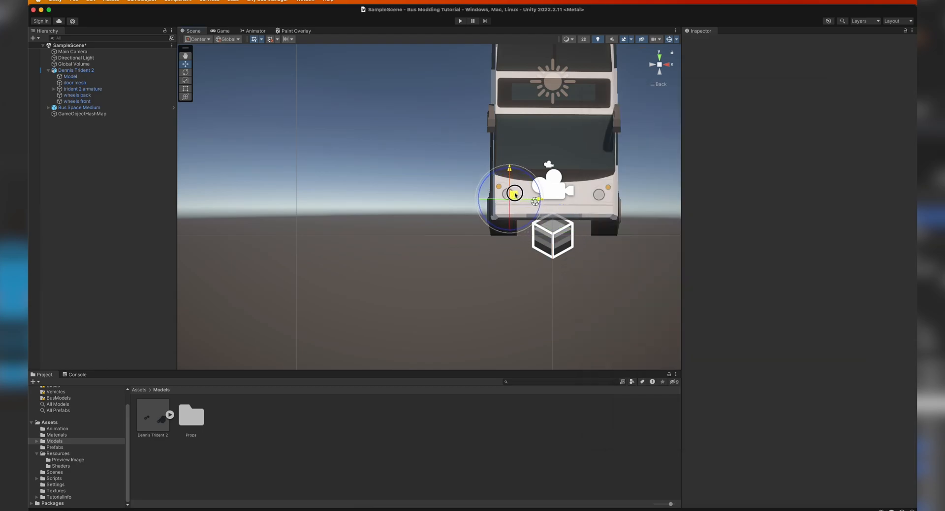
alt+drag(513, 192, 496, 245)
click(660, 58)
middle_drag(527, 112, 498, 250)
drag(497, 145, 241, 210)
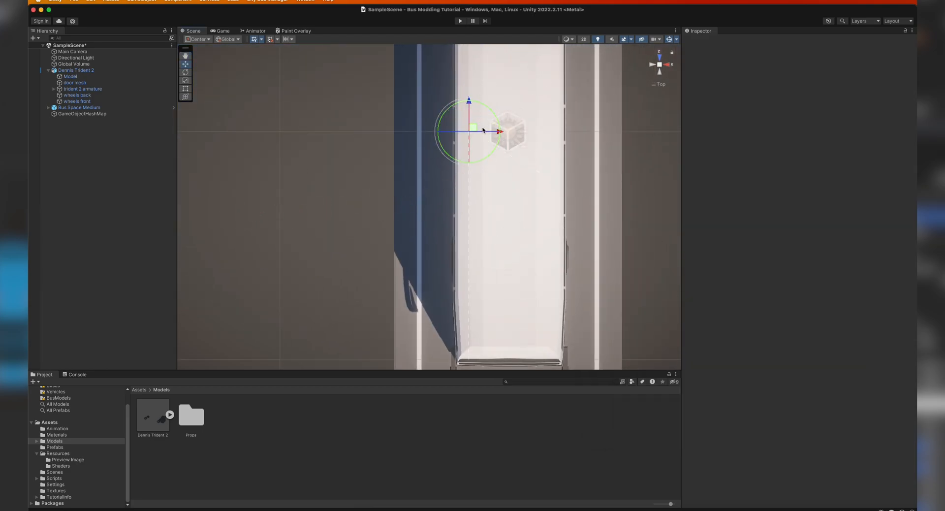
drag(454, 102, 373, 201)
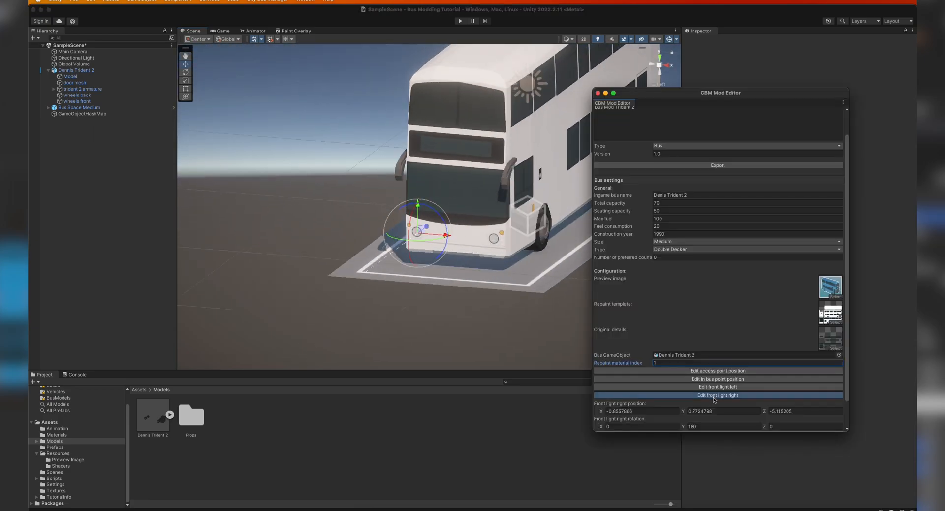
click(713, 397)
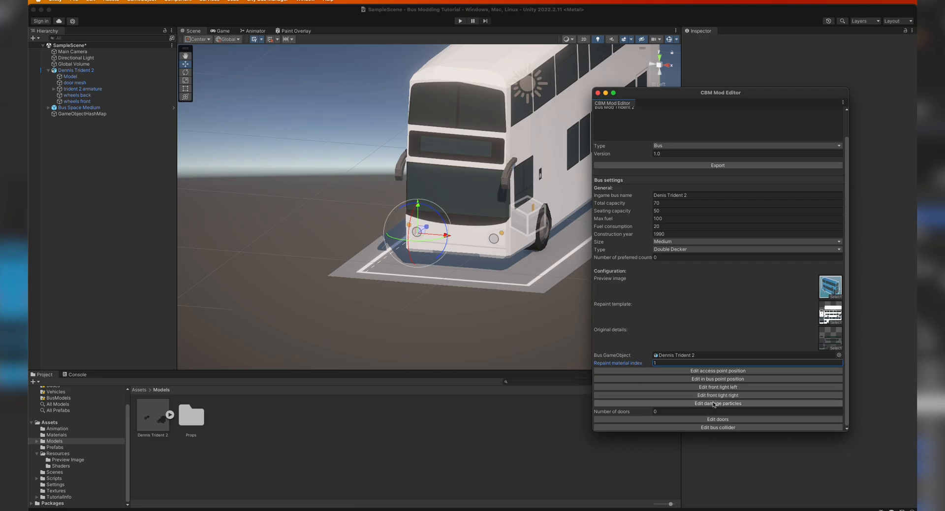
- Place the damage particles low at the rear end of the bus
click(713, 403)
click(461, 238)
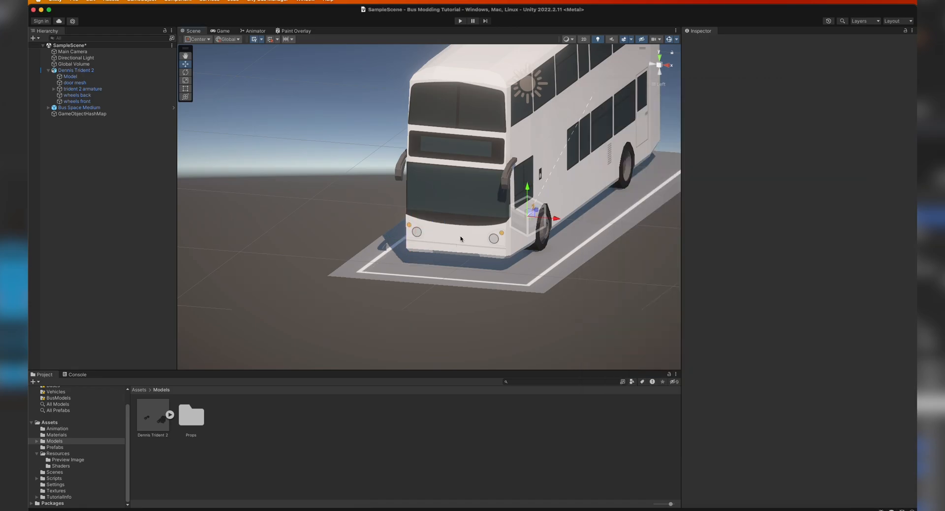
alt+drag(569, 91, 677, 73)
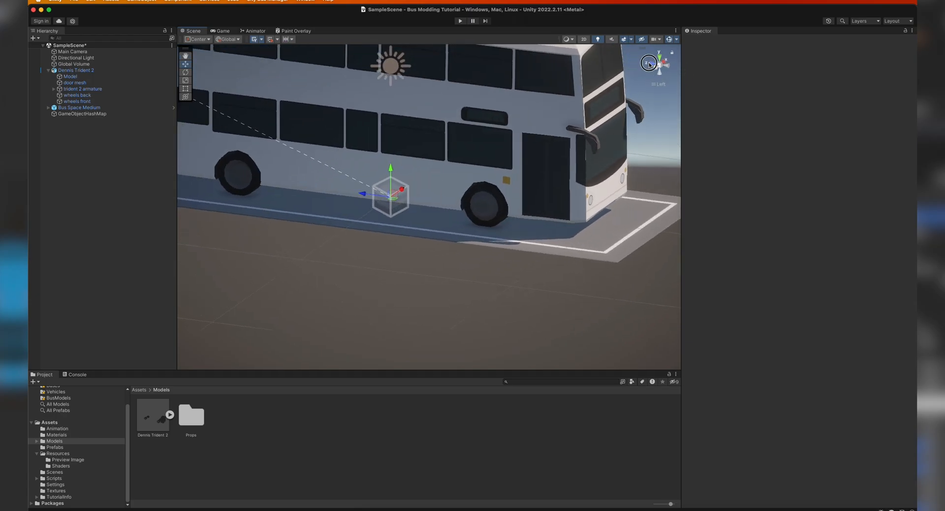
click(648, 62)
alt+drag(554, 97, 662, 73)
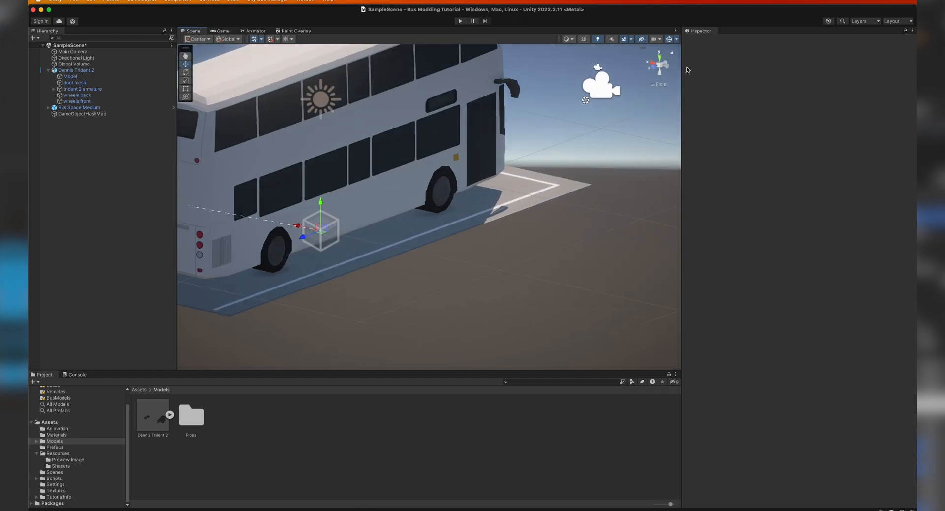
click(652, 67)
alt+drag(521, 182, 266, 352)
click(657, 73)
middle_drag(469, 158, 636, 171)
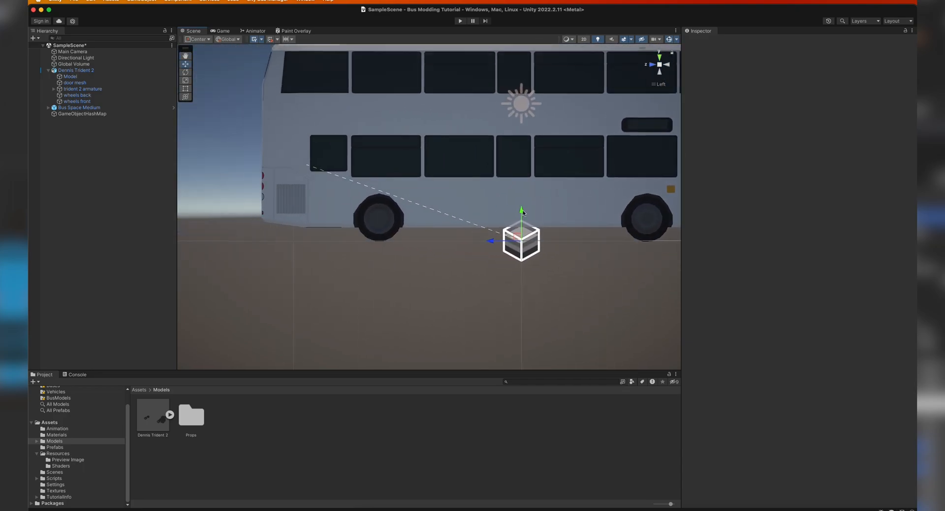
drag(517, 237, 275, 226)
scroll(372, 199, down, 2)
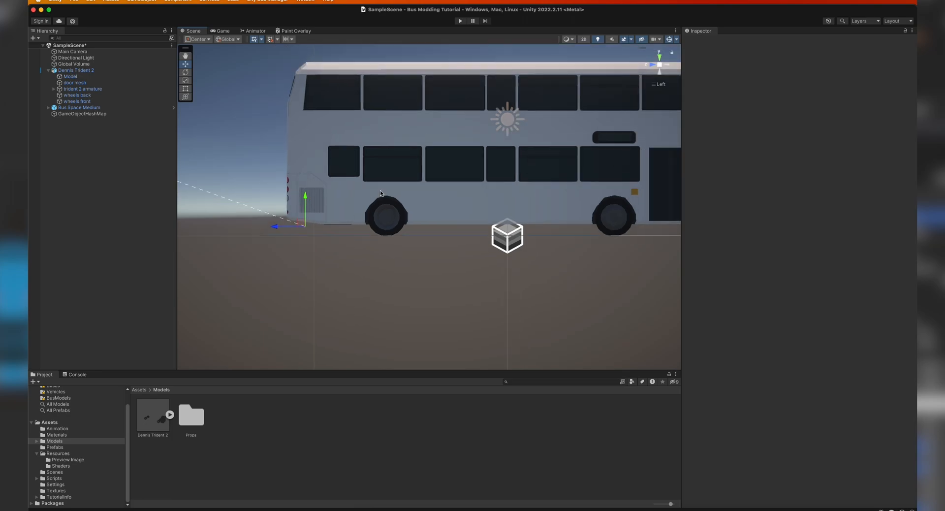
click(660, 57)
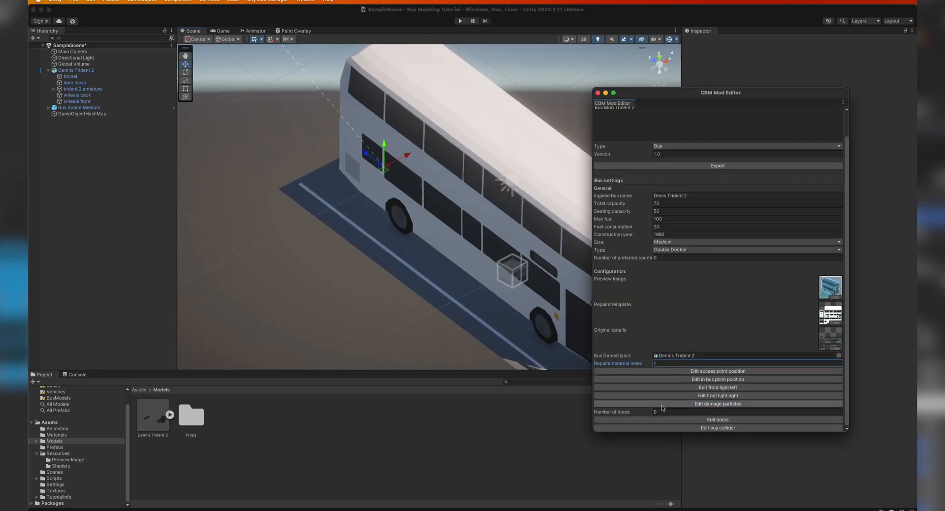
- Set the number of doors to 1 and move the door point forward to the front door
click(664, 411)
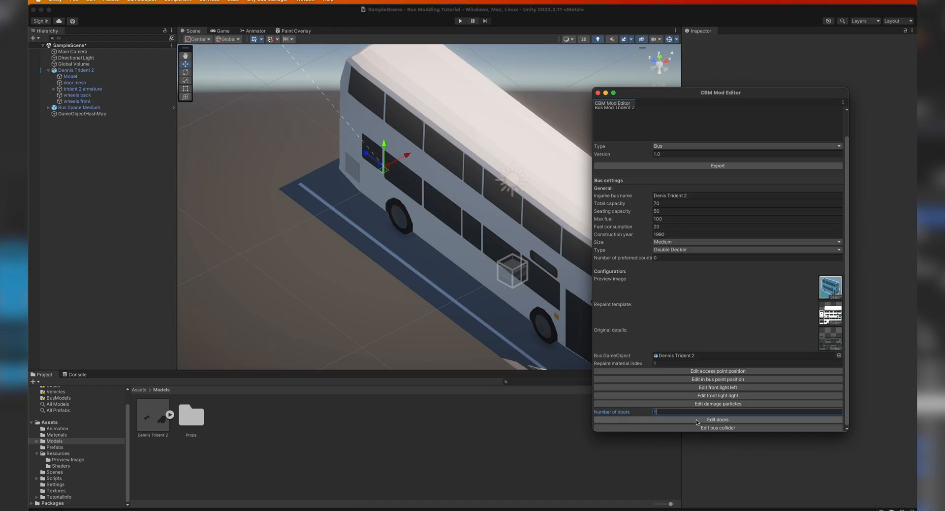
click(623, 422)
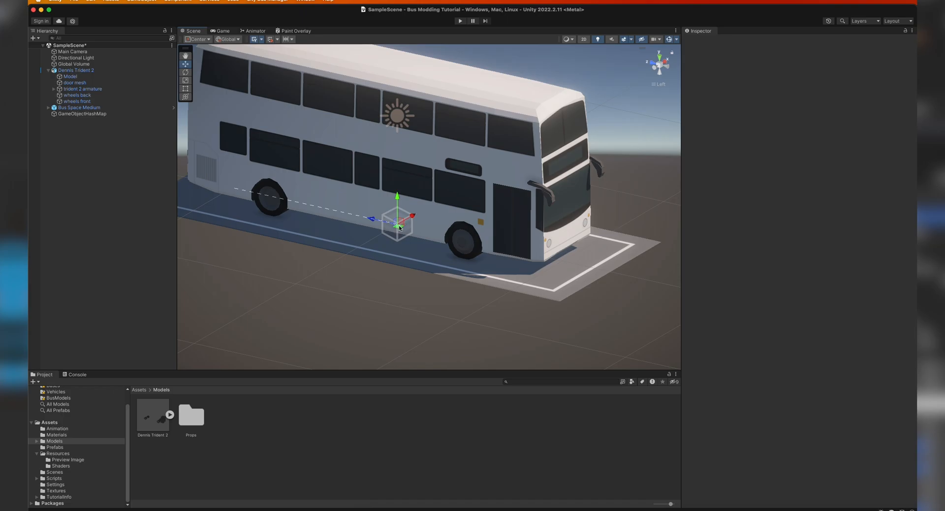
drag(366, 250, 526, 233)
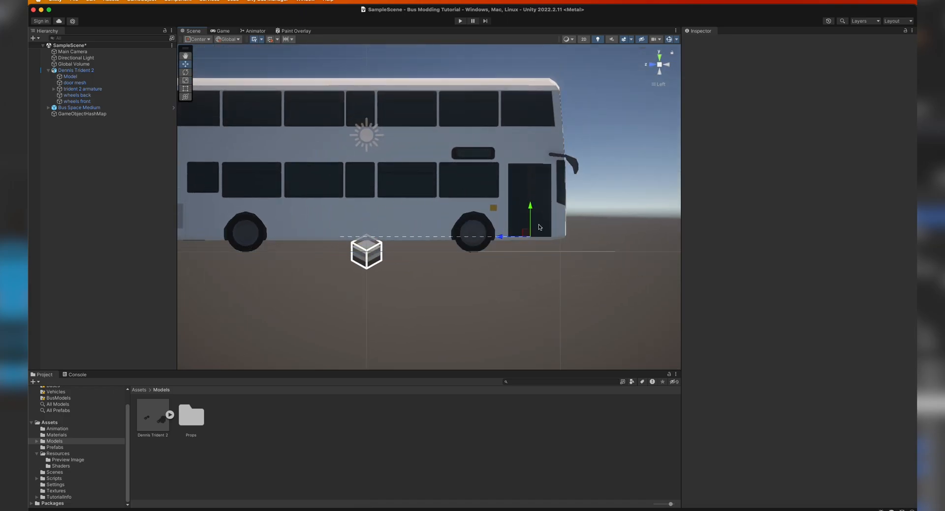
click(660, 59)
alt+drag(503, 304, 562, 239)
- Set the door 1 rotation to 270 in the CBM Mod Editor
key(super+grave)
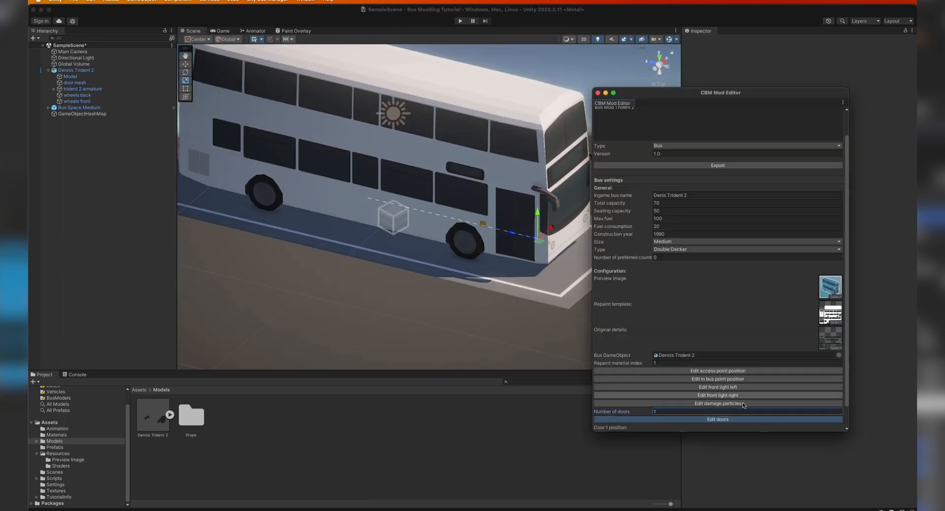
scroll(739, 395, down, 3)
click(720, 419)
click(717, 438)
- Raise the door 1 point to the upper part of the door, about X -1.12, Y 2.09, Z -4.23, and finish door editing
click(653, 71)
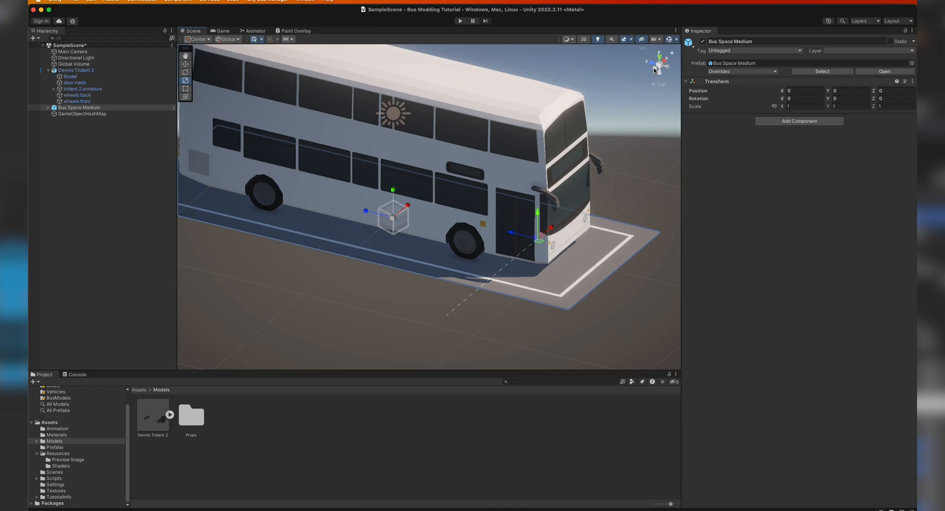
click(660, 58)
drag(499, 310, 455, 311)
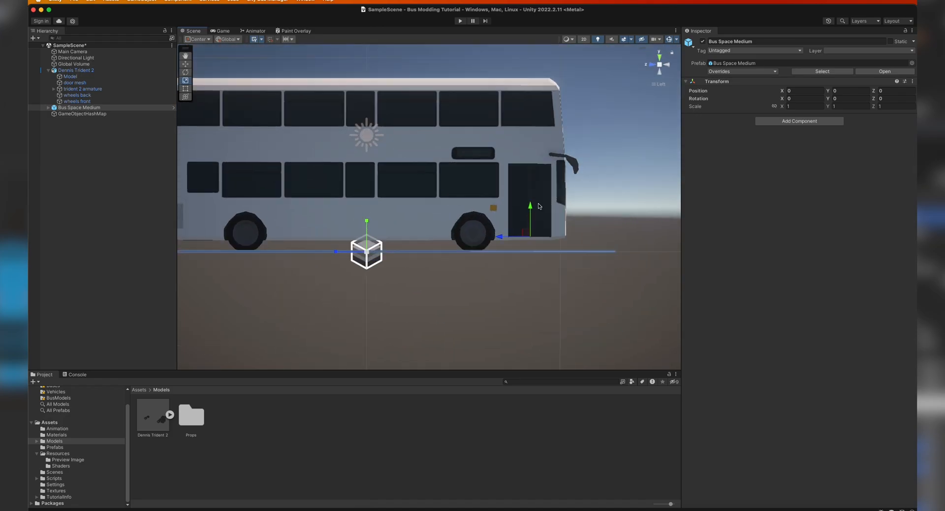
alt+drag(540, 205, 508, 238)
click(651, 65)
drag(533, 208, 533, 142)
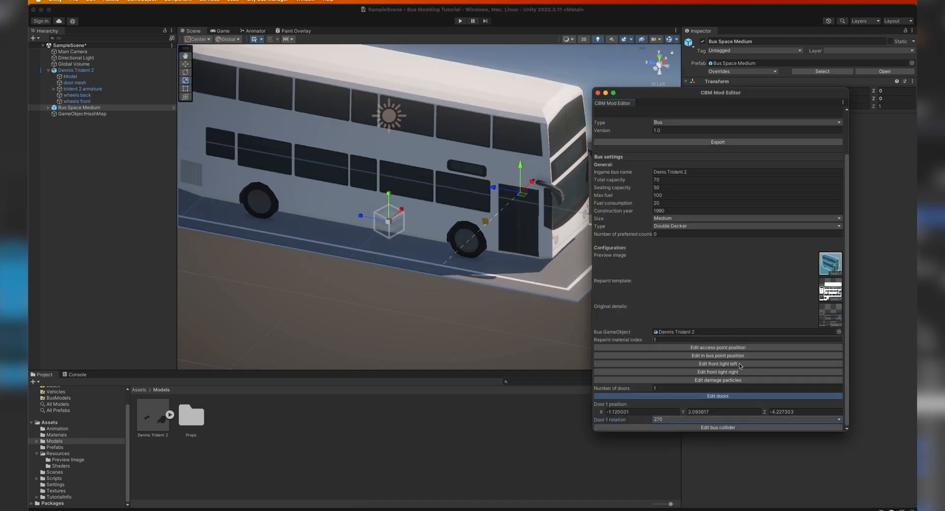
click(727, 396)
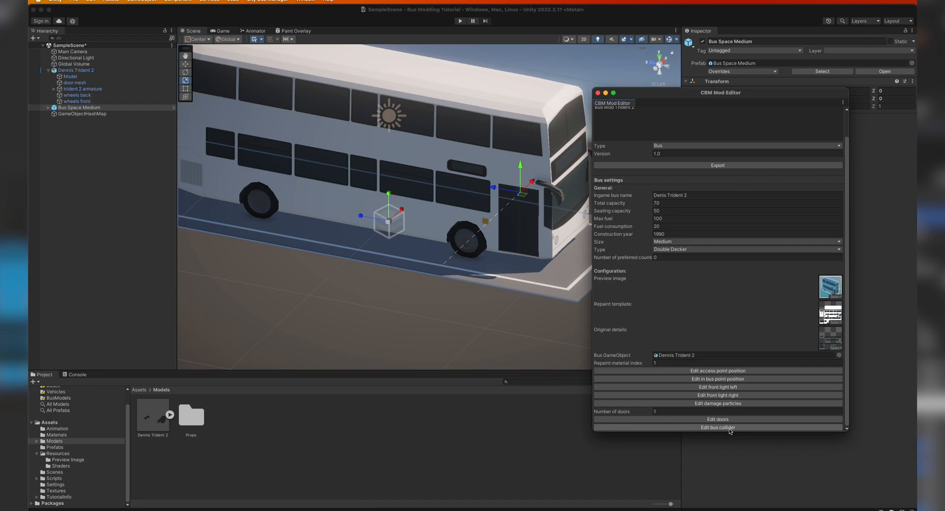
- Start editing the bus collider and set its size to 10 on X, Y and Z
click(730, 428)
click(633, 412)
text(10)
key(Tab)
text(10)
key(Tab)
text(10)
key(Tab)
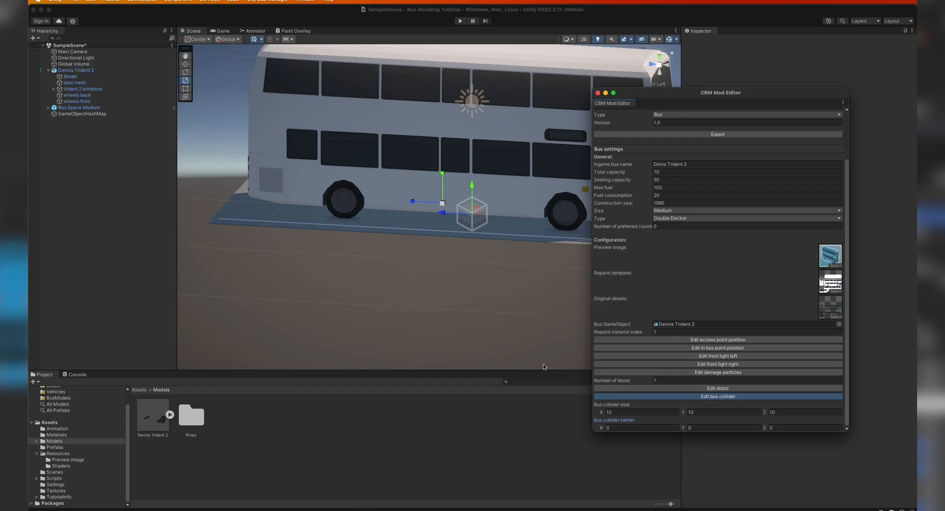
- Fit the collider's length and height around the bus in the side view, about 10.97 long and 4.57 high
click(541, 339)
scroll(539, 329, down, 5)
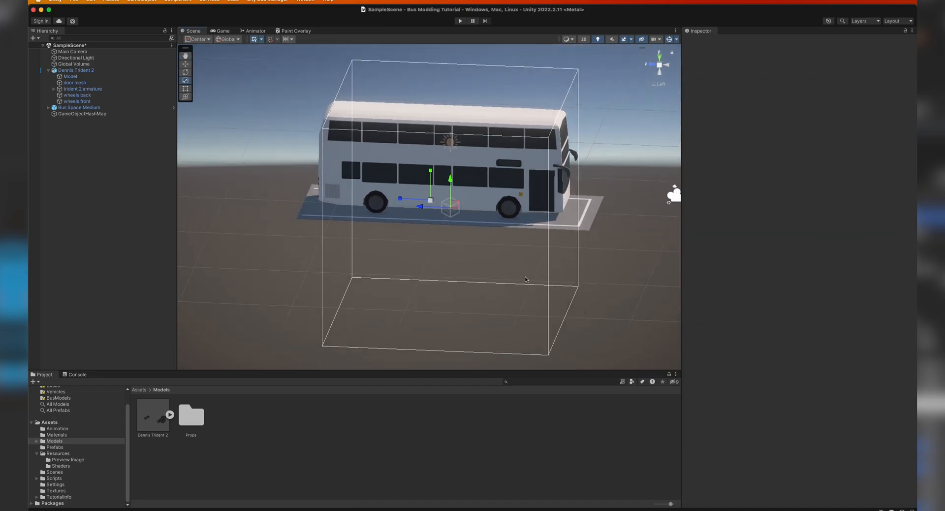
alt+drag(669, 103, 580, 102)
click(655, 71)
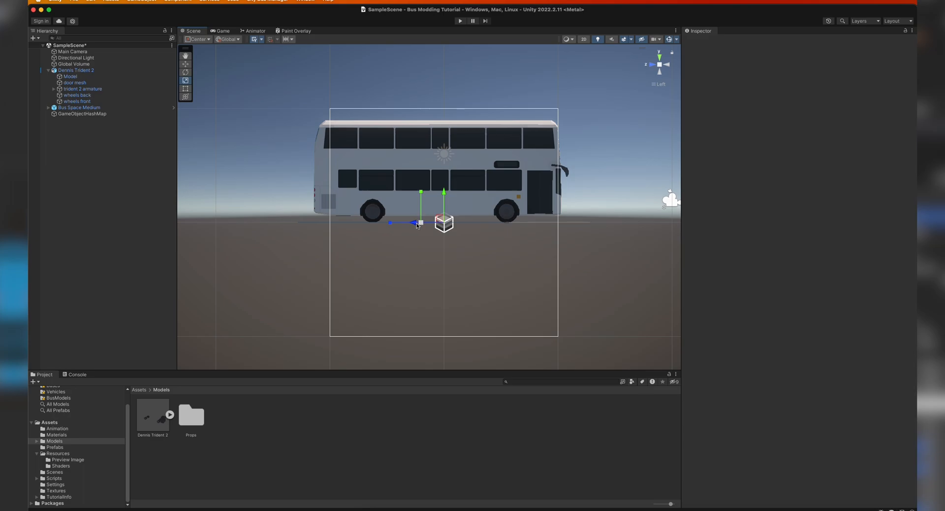
drag(422, 224, 415, 142)
drag(383, 170, 381, 170)
drag(438, 139, 438, 138)
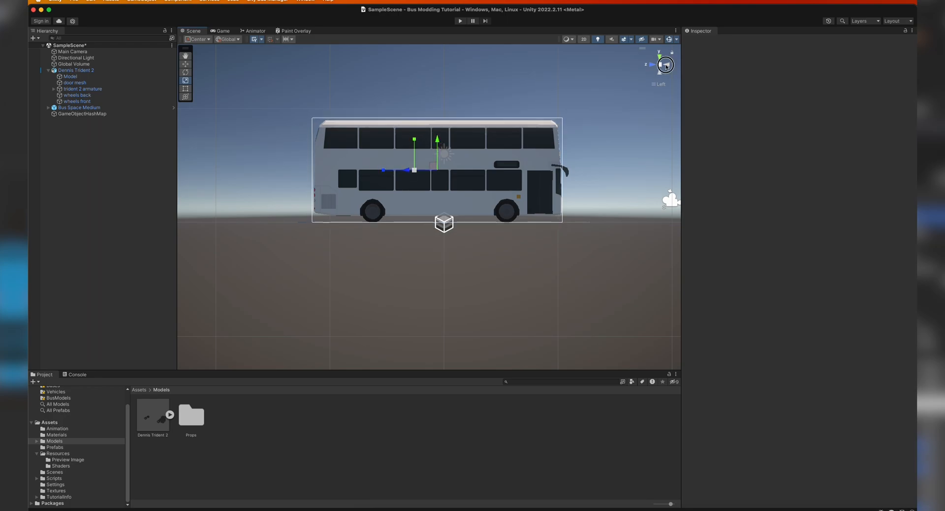
- Narrow the collider to the bus's width, about 2.67, centred at about X 0.02
click(666, 64)
scroll(536, 158, up, 3)
drag(513, 182, 477, 228)
scroll(528, 175, up, 2)
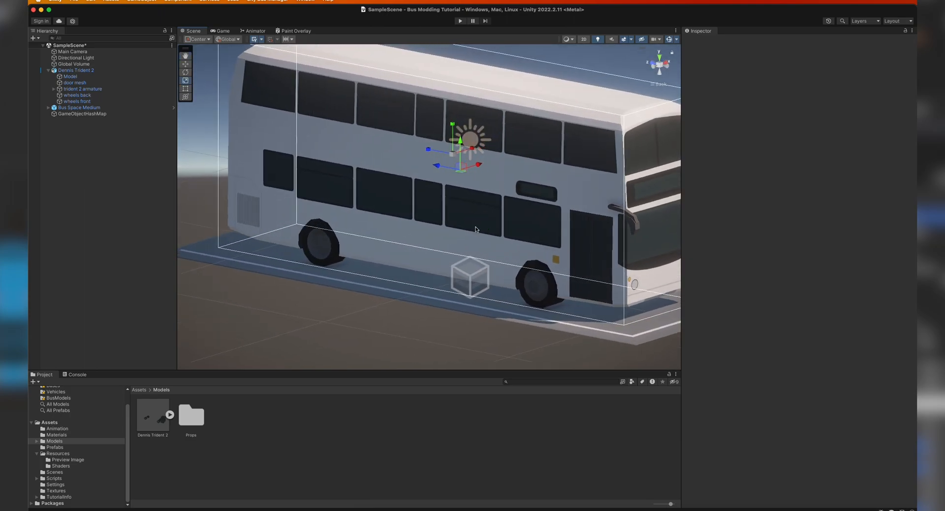
scroll(491, 228, down, 3)
key(super+grave)
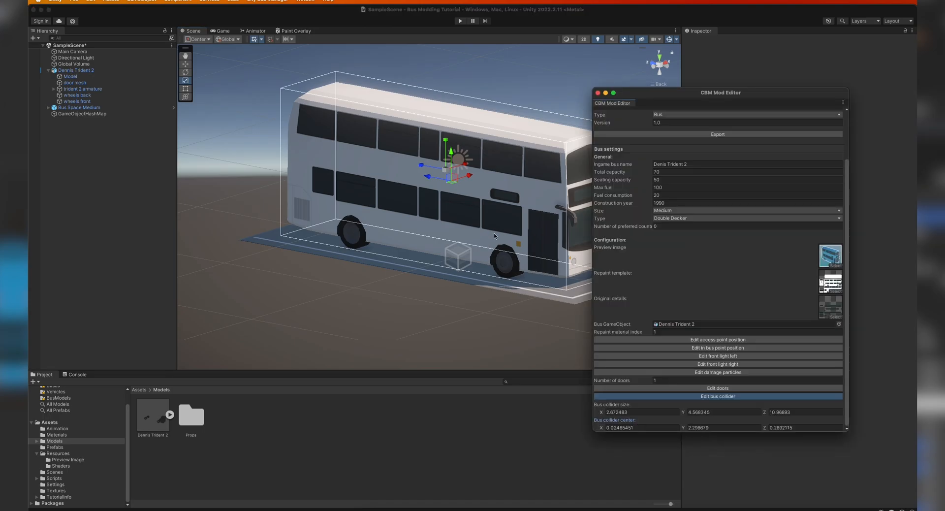
- Finish editing the collider and export the bus mod
click(716, 396)
scroll(709, 198, up, 3)
click(727, 194)
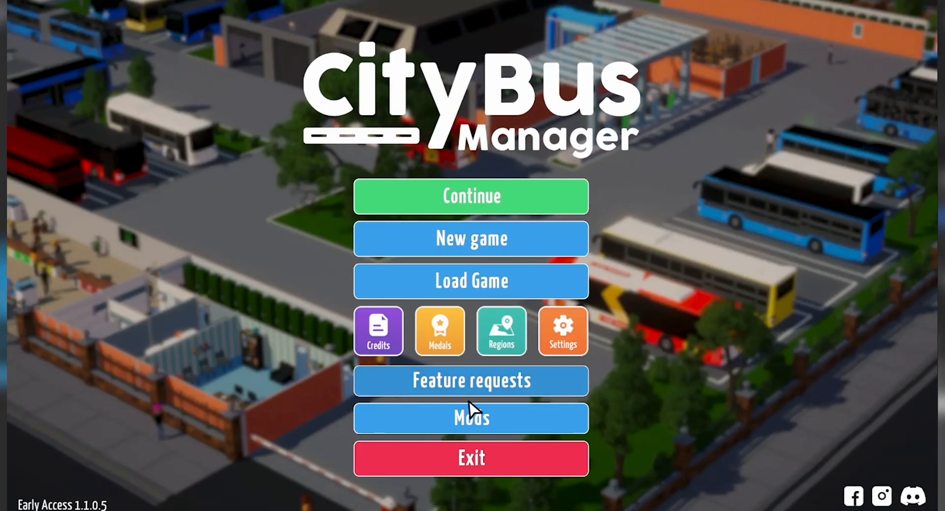
- Switch to City Bus Manager and enable the Denis Trident 2 Mod in the mod list
click(467, 410)
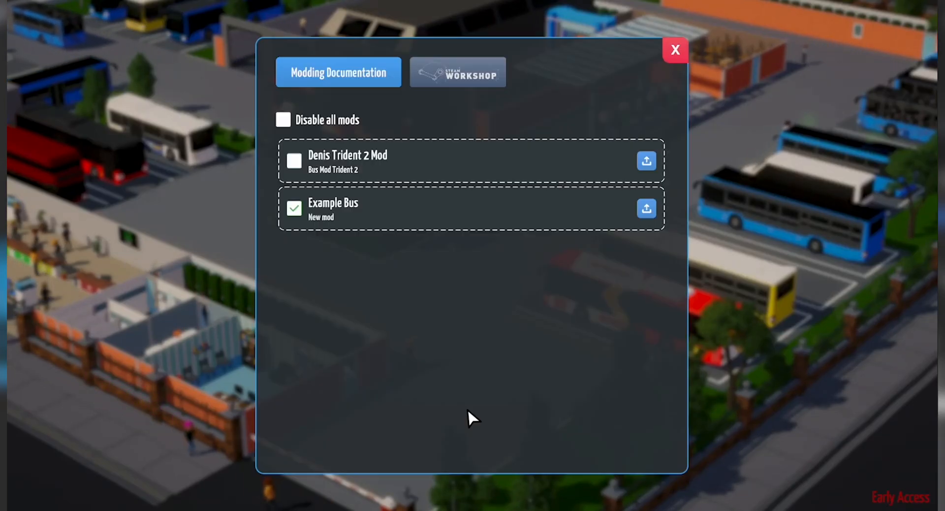
click(295, 161)
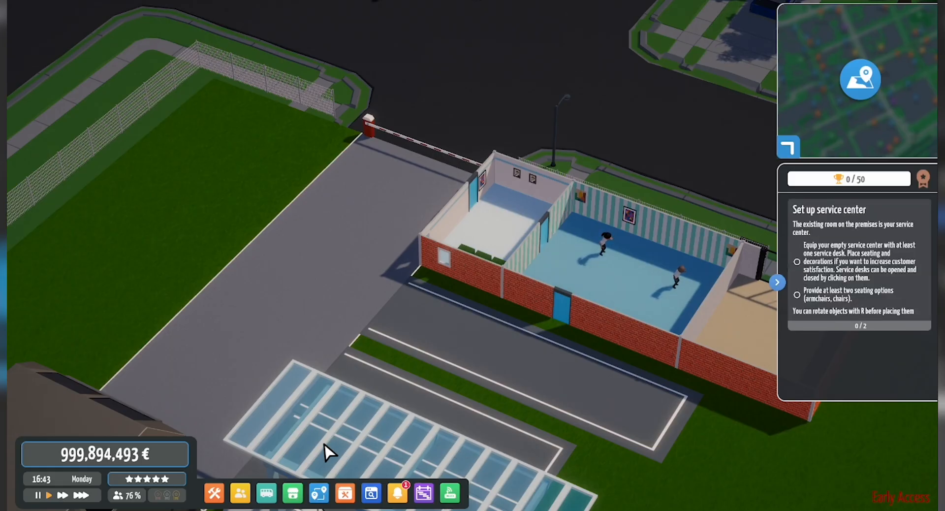
- Choose the new Denis Trident 2 (Mod) in the bus shop and open its paint editor
click(291, 493)
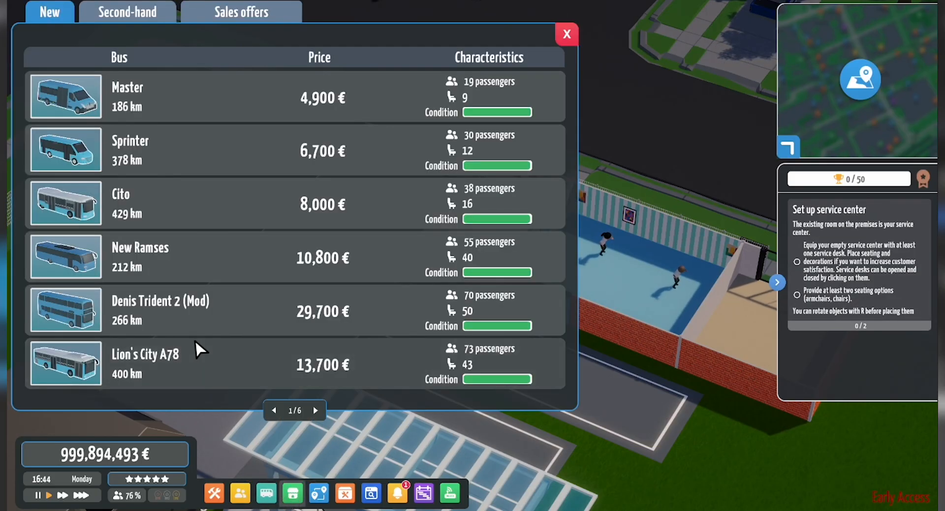
click(189, 310)
click(701, 389)
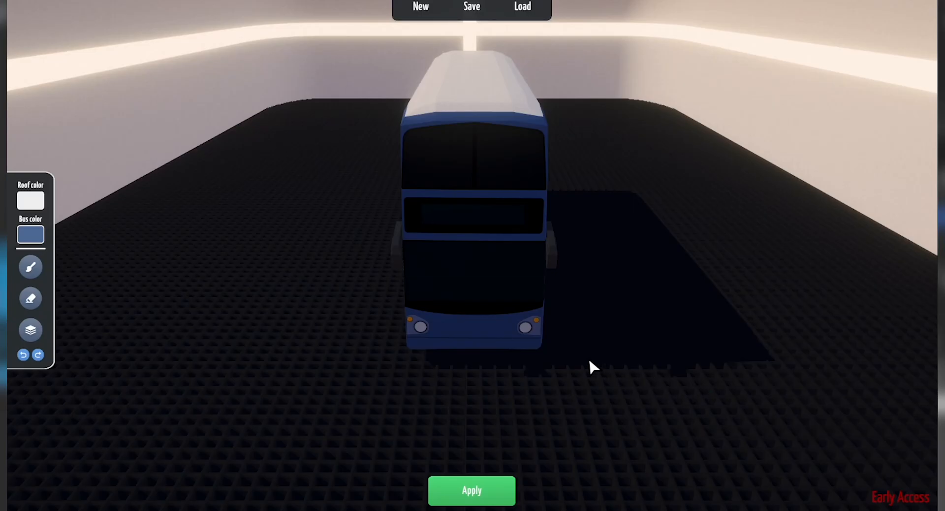
- Paint the bus body bright blue and the roof dark red 700000, then select the purchased bus in the depot
click(31, 235)
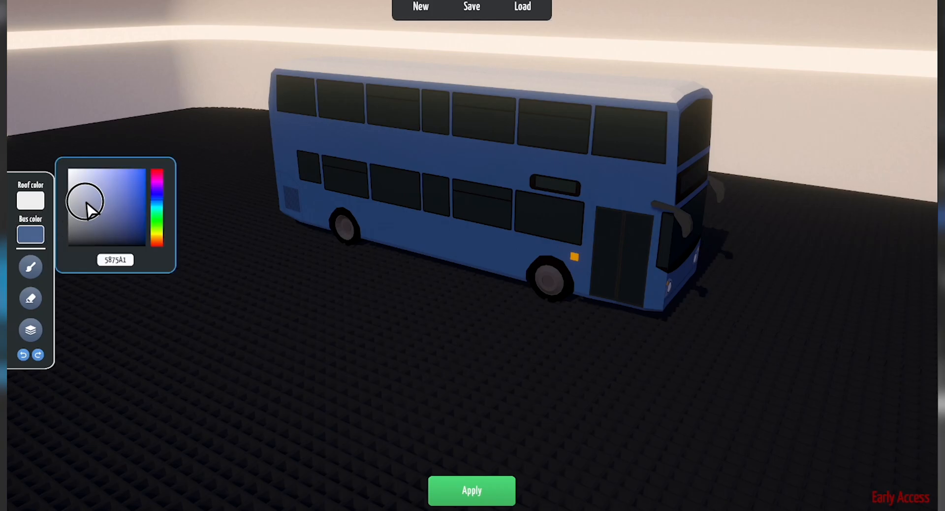
click(122, 178)
click(31, 199)
click(146, 212)
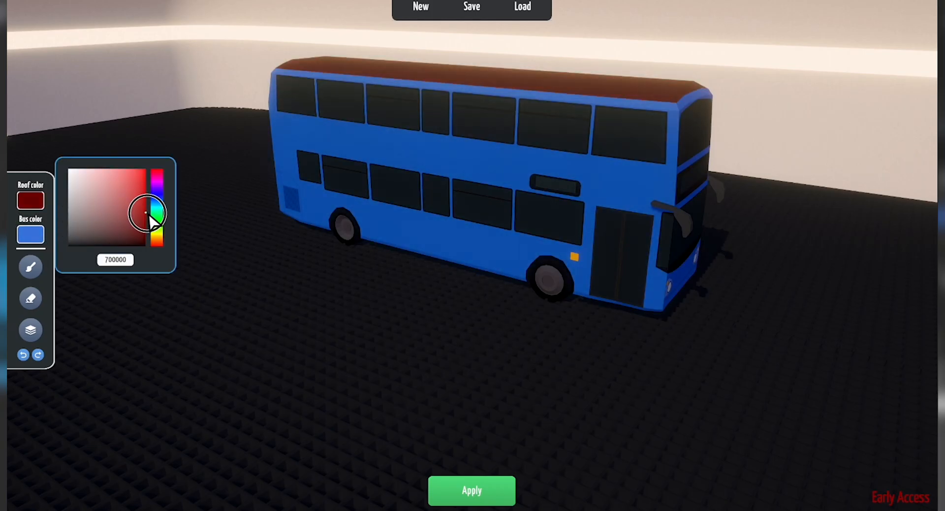
click(30, 266)
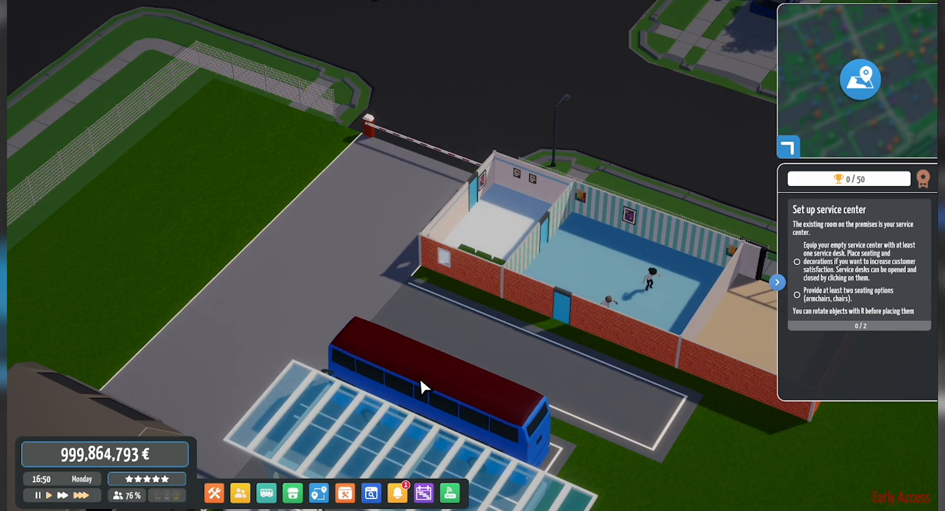
click(422, 380)
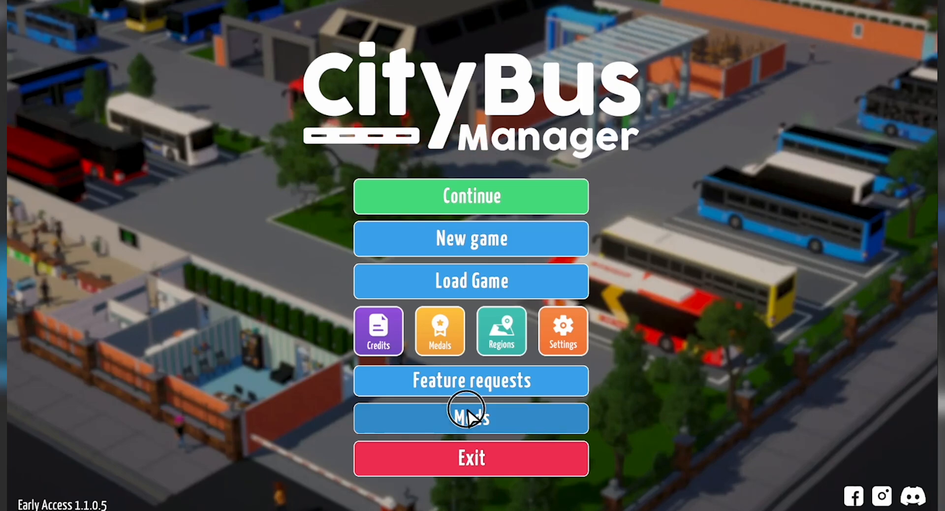
- Open the mod list from the game's main menu
click(466, 415)
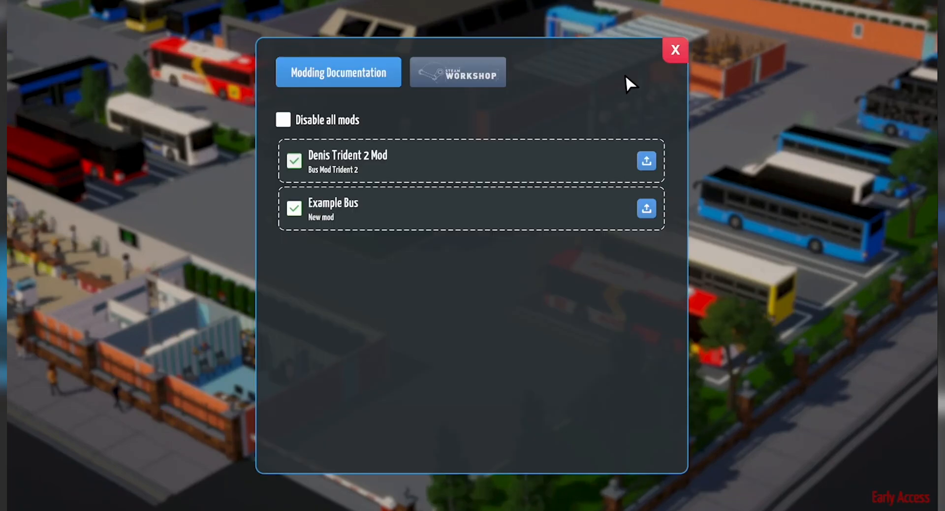